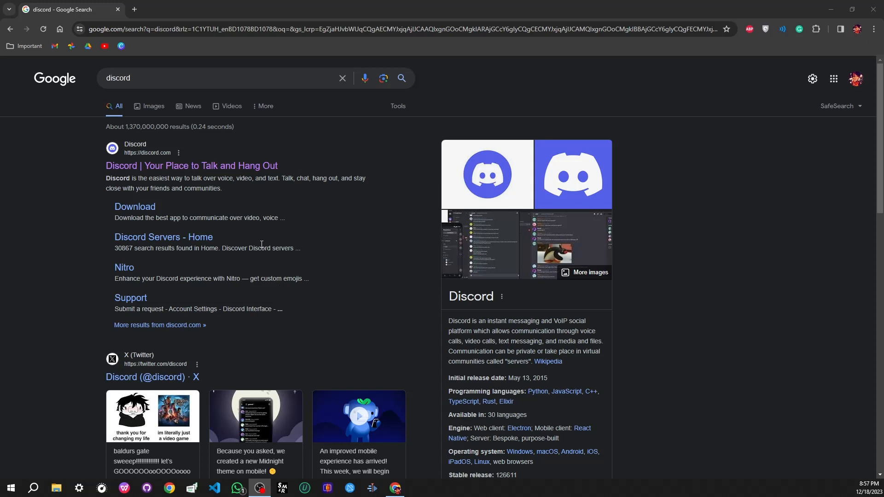
# Step: Launch Discord's web app through the official site in the search results and dismiss the desktop app download banner
pyautogui.click(223, 167)
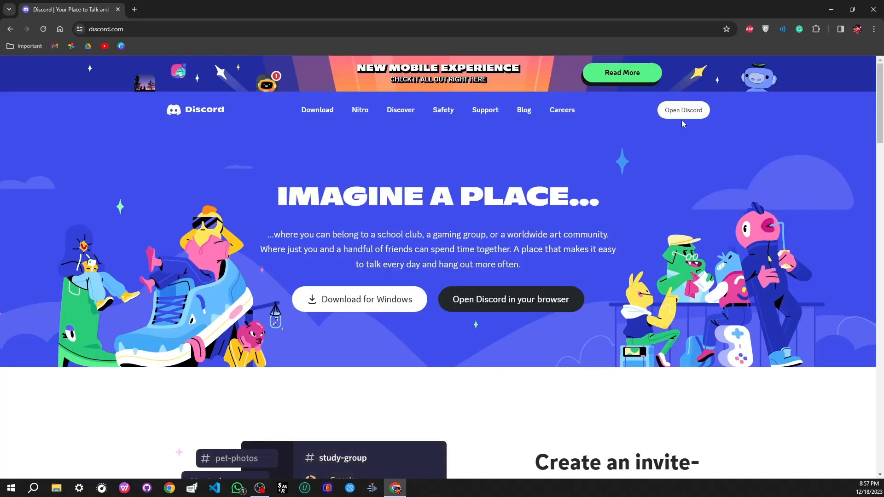
pyautogui.click(685, 114)
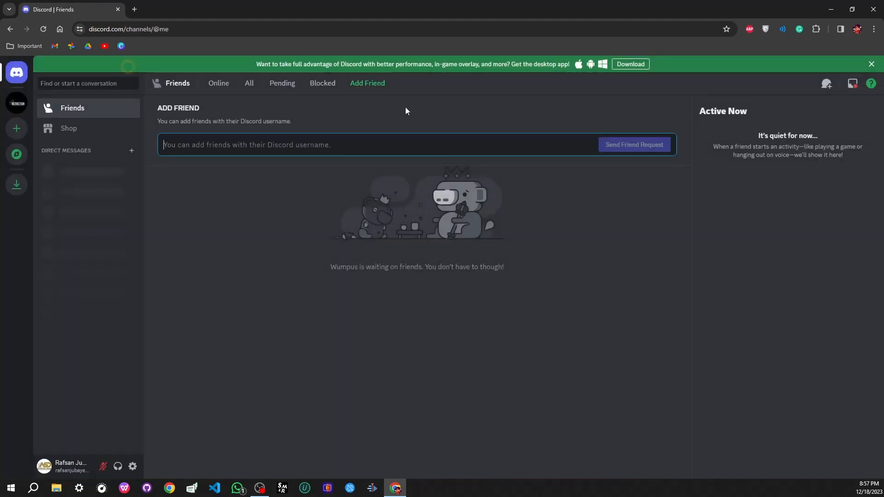
pyautogui.click(871, 64)
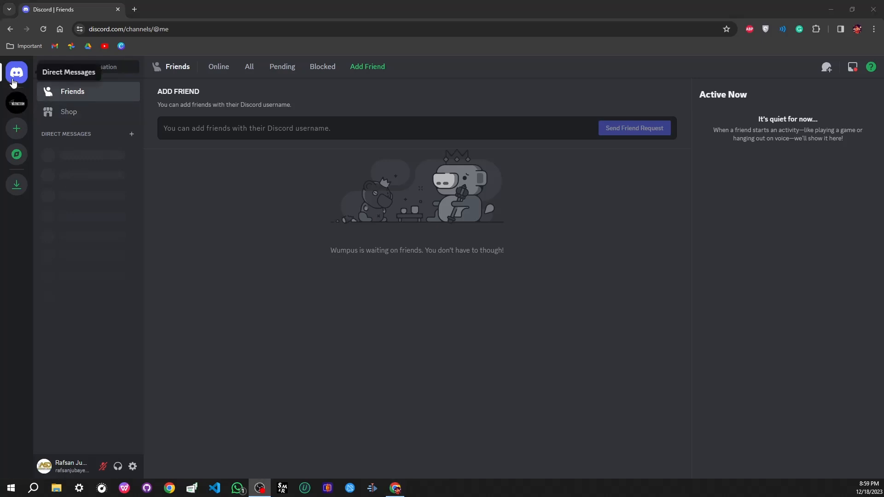
# Step: View the account's profile editing settings, reached through its profile card, and close them again
pyautogui.click(13, 80)
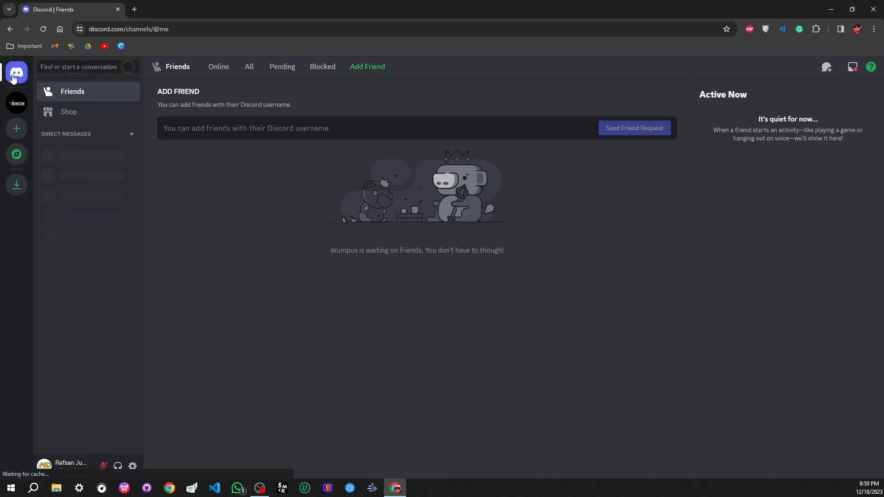
pyautogui.click(73, 467)
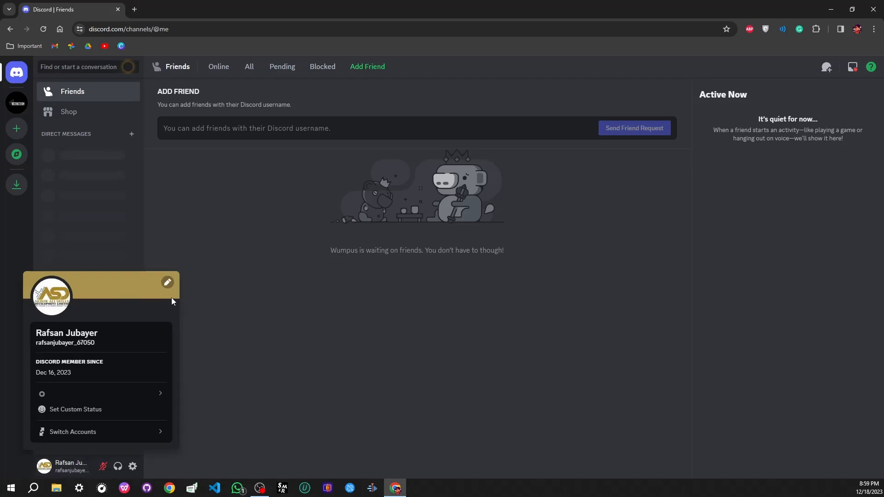
pyautogui.click(167, 282)
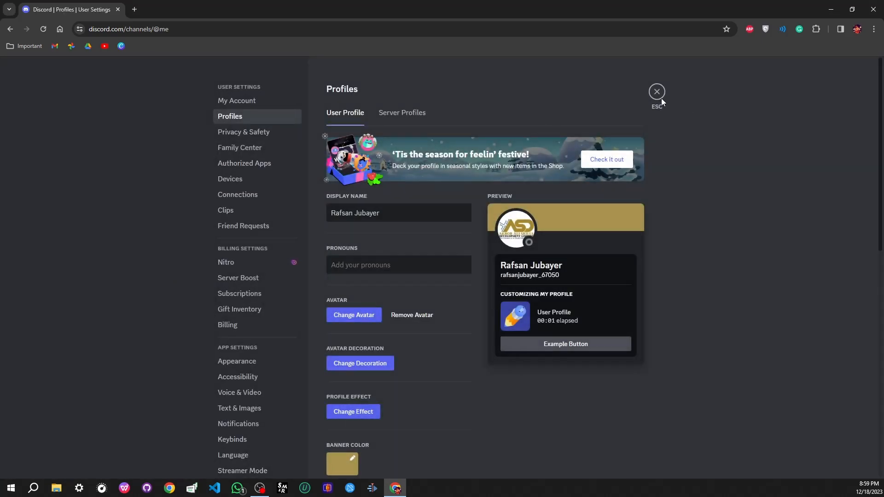
pyautogui.press('Escape')
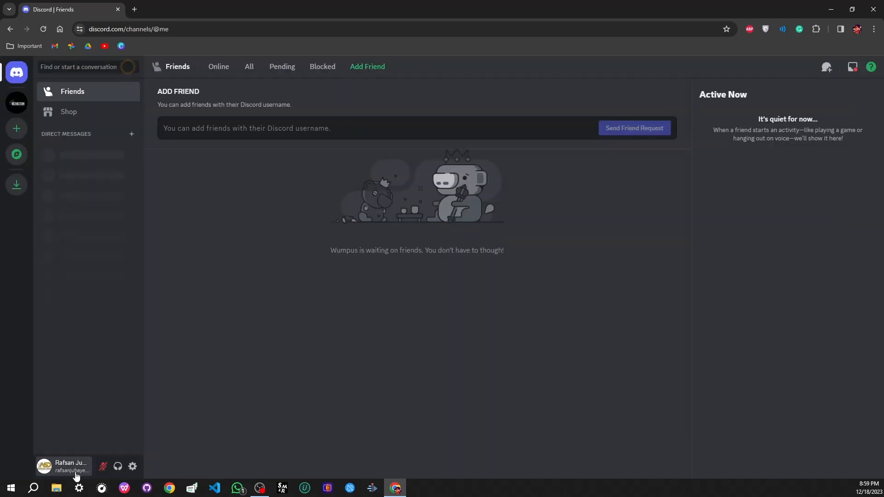
# Step: Look at the account's profile card, close it, and view the friends lists for Online and All
pyautogui.click(76, 477)
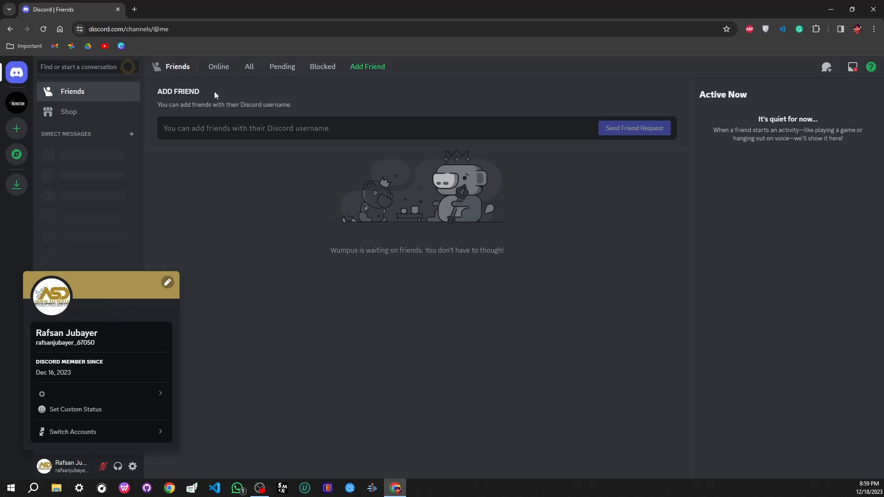
pyautogui.click(174, 71)
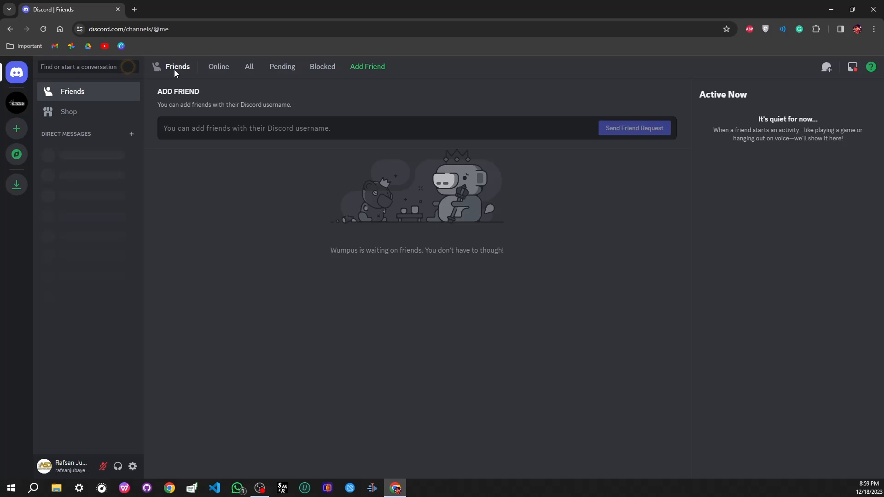
pyautogui.click(218, 70)
pyautogui.click(249, 69)
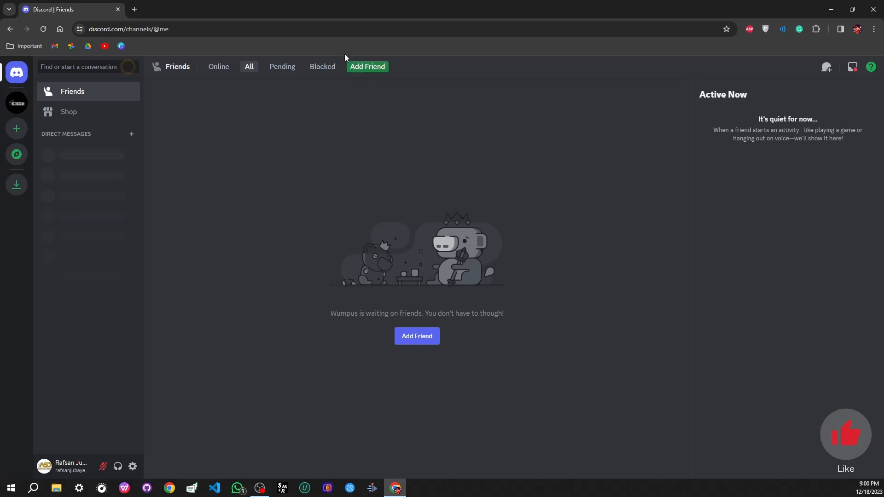
# Step: Copy the account's username from its profile card, paste it into the Add Friend field and clear the field again
pyautogui.click(64, 469)
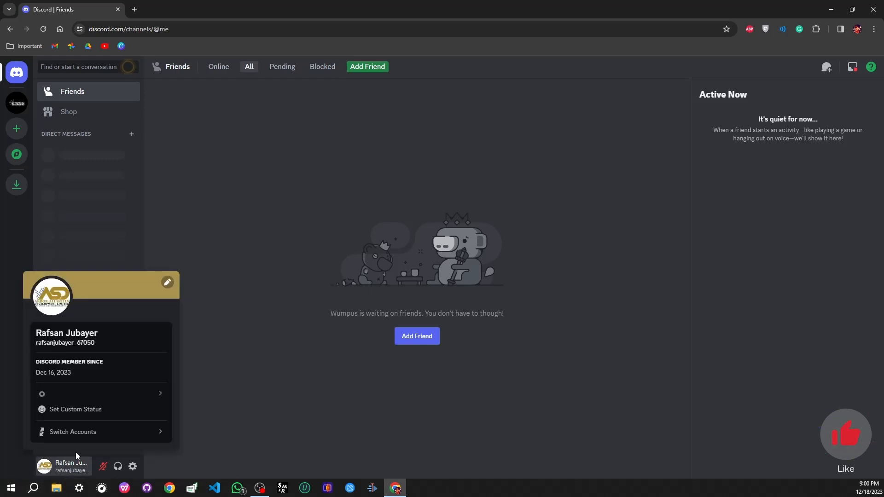
pyautogui.click(104, 334)
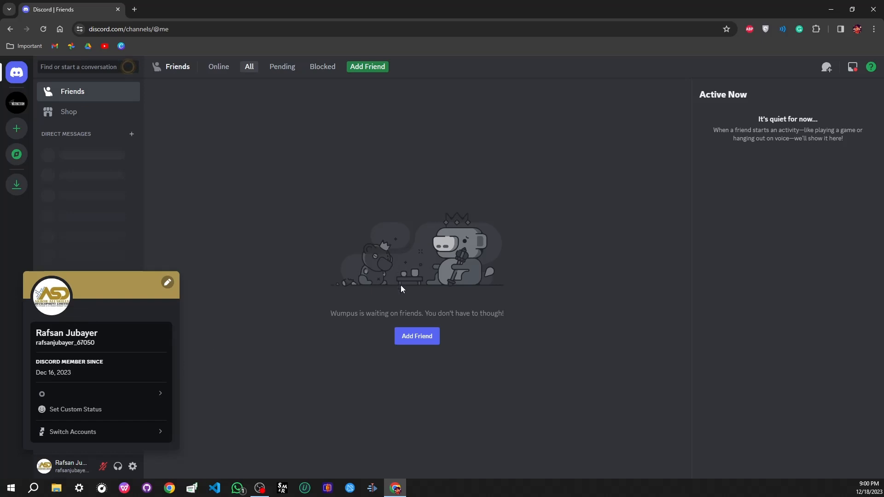
pyautogui.click(367, 67)
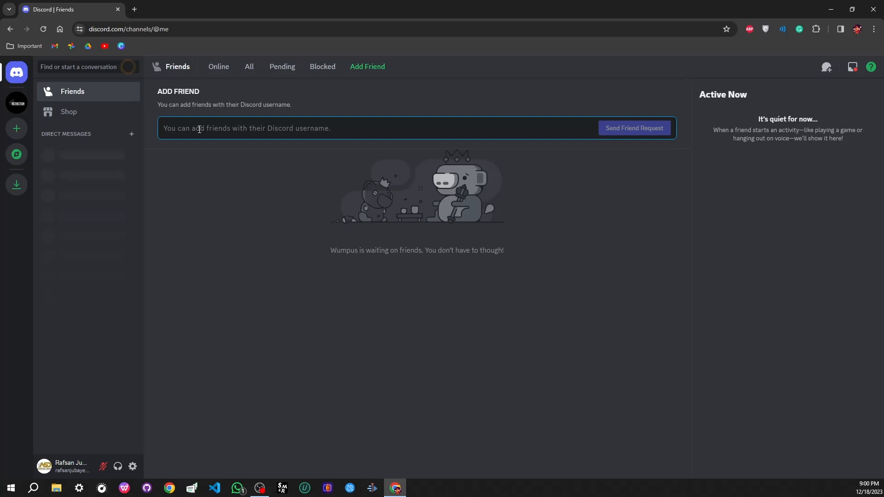
pyautogui.hotkey('ctrl', 'v')
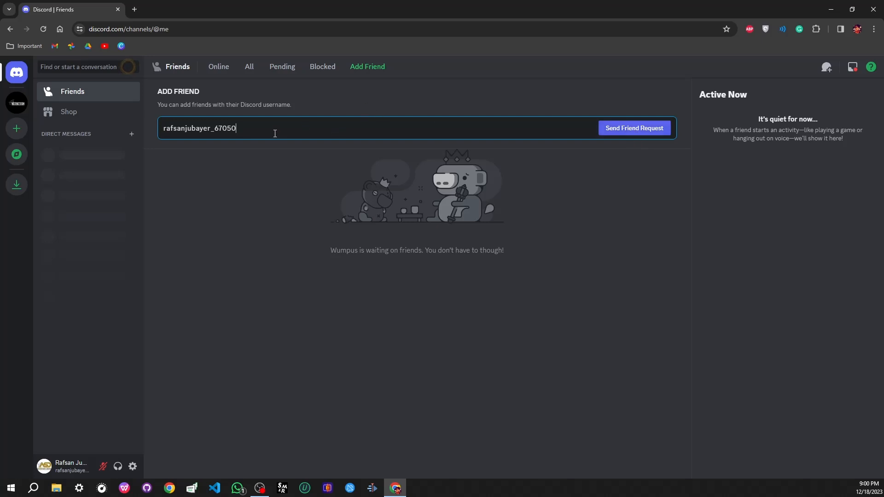
pyautogui.moveTo(272, 134); pyautogui.dragTo(54, 133)
pyautogui.press('BackSpace')
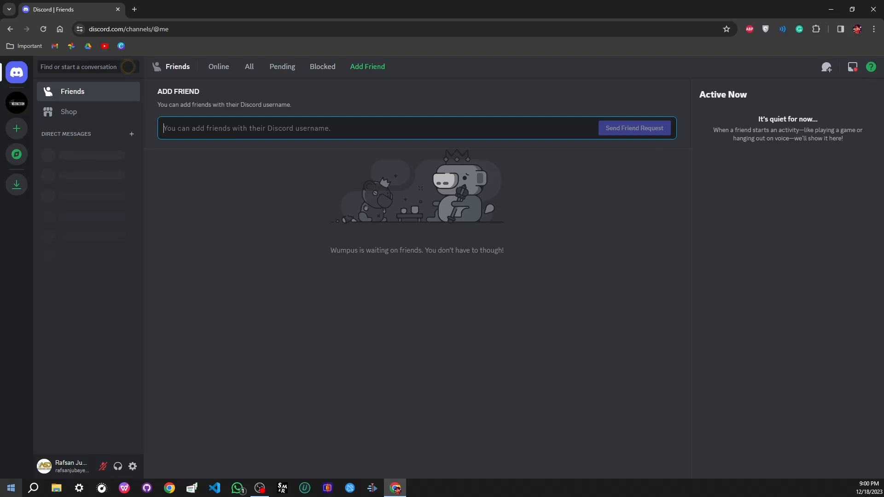
# Step: Open the user profile editing settings from the account's profile card
pyautogui.click(63, 462)
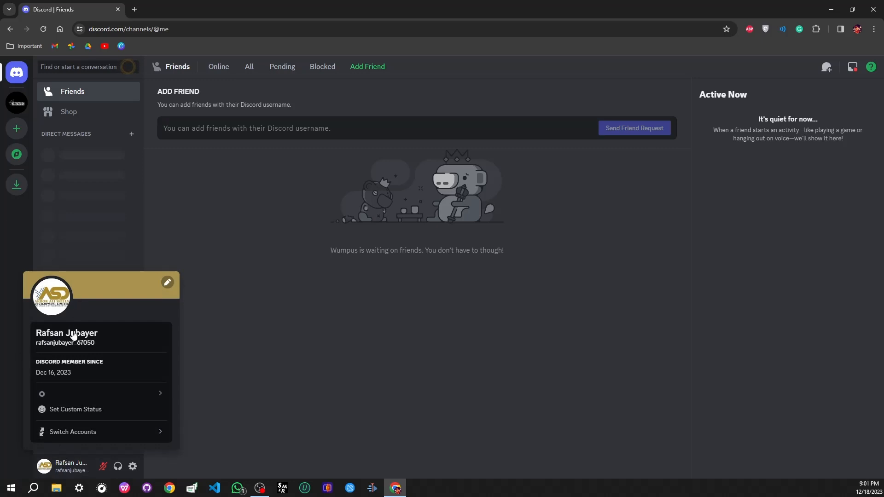
pyautogui.click(61, 469)
pyautogui.click(61, 470)
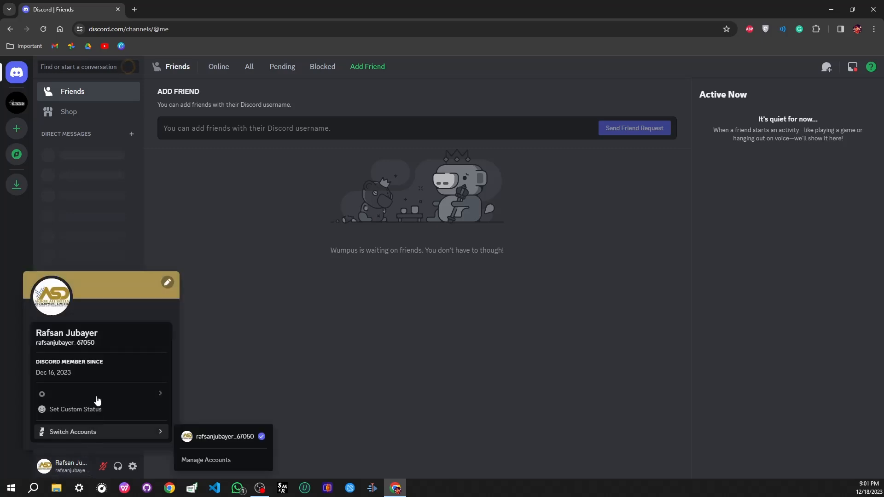
pyautogui.click(167, 283)
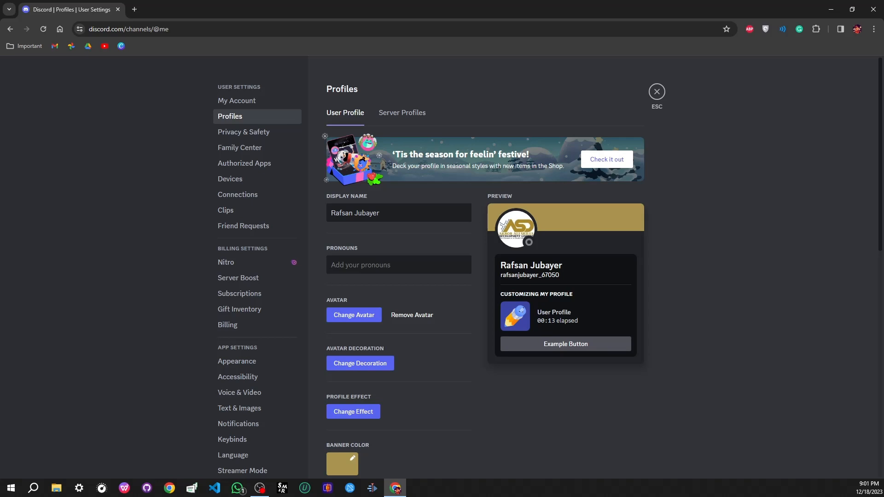
# Step: View the Server Profiles settings, and return to the display name field of the User Profile
pyautogui.click(398, 119)
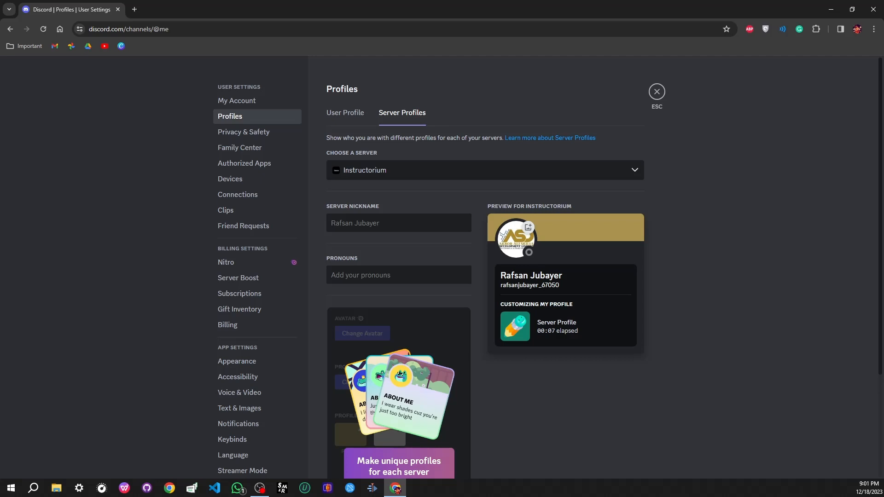
pyautogui.click(351, 118)
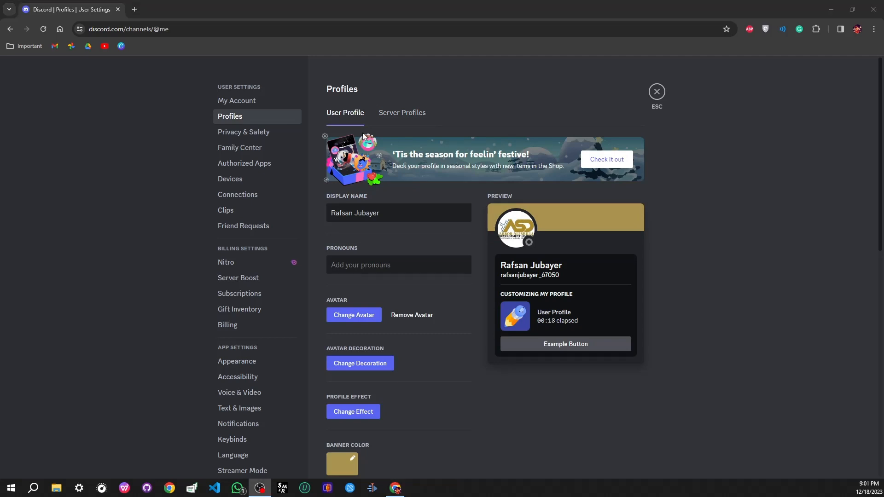
pyautogui.click(392, 215)
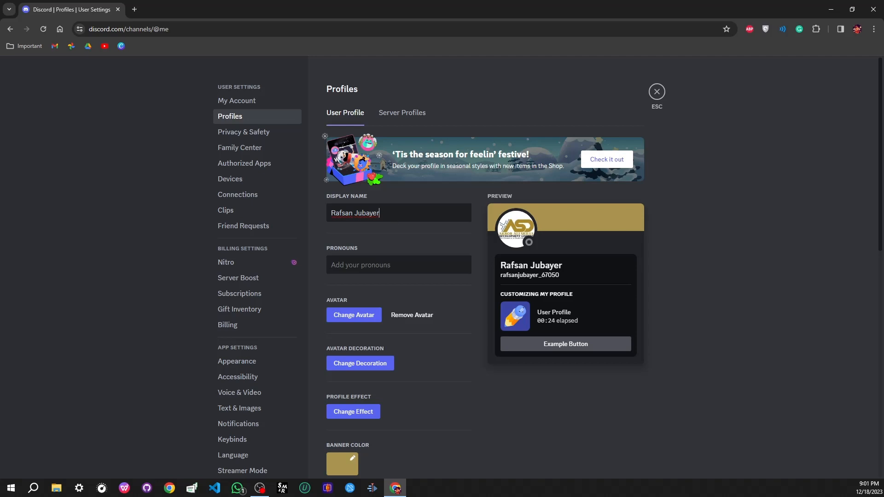
pyautogui.hotkey('alt', 'Tab')
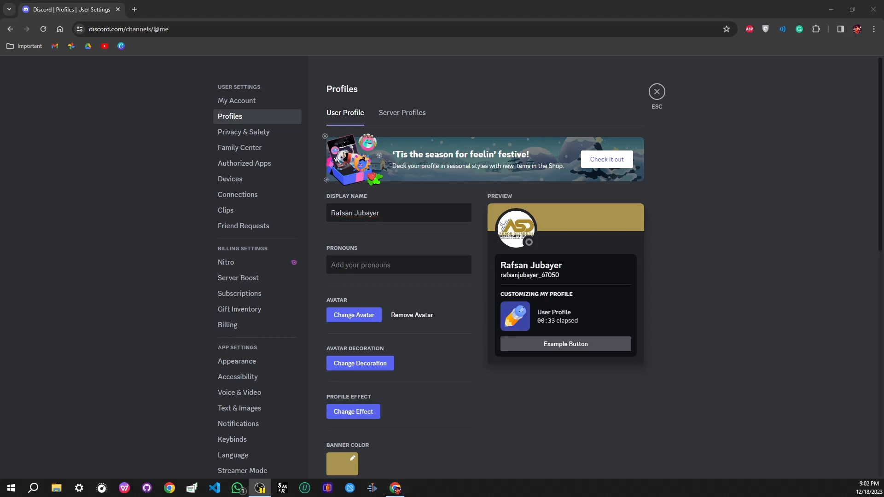
pyautogui.click(407, 213)
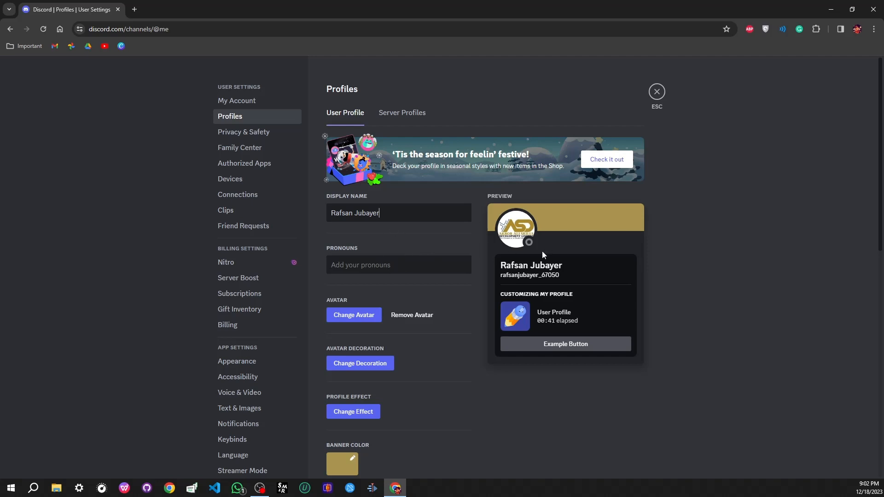
# Step: Open the image selection for changing the user profile's avatar
pyautogui.scroll(-2, 367, 242)
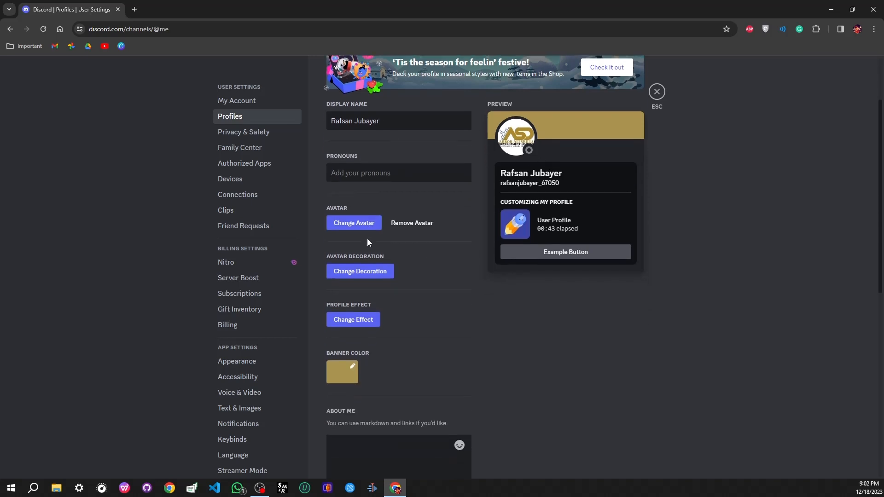
pyautogui.click(516, 139)
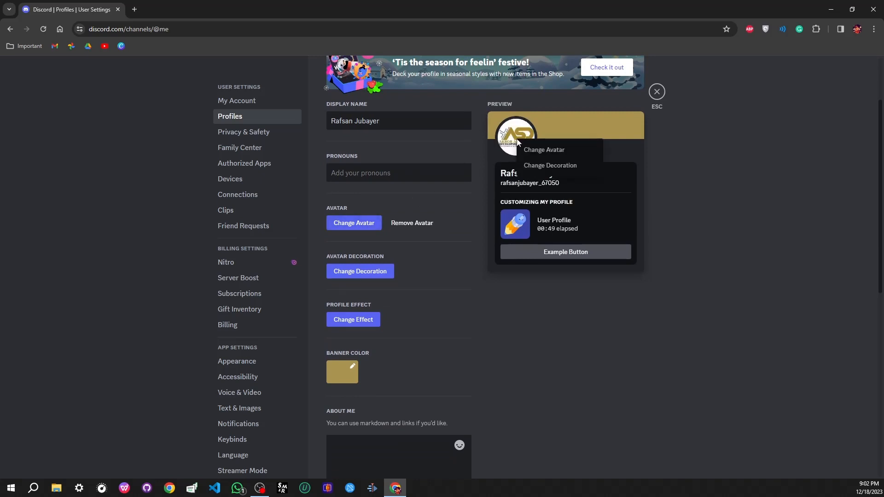
pyautogui.click(364, 223)
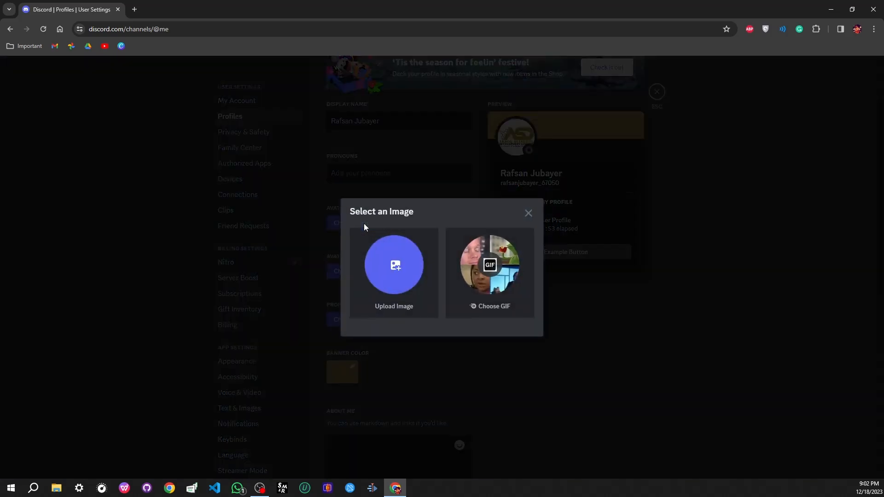
# Step: Look for an avatar image in the X-File folder on COURSE FILE (E:), using the upload dialog and File Explorer, and close both
pyautogui.click(394, 269)
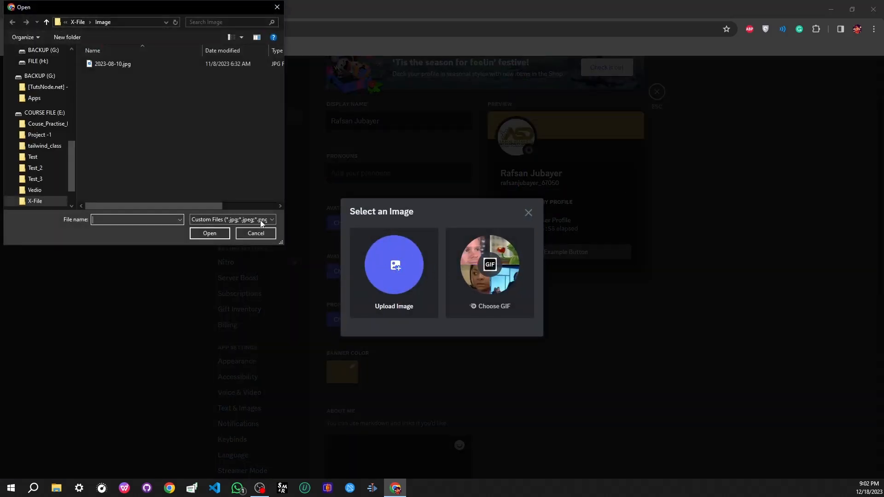
pyautogui.scroll(-1, 37, 181)
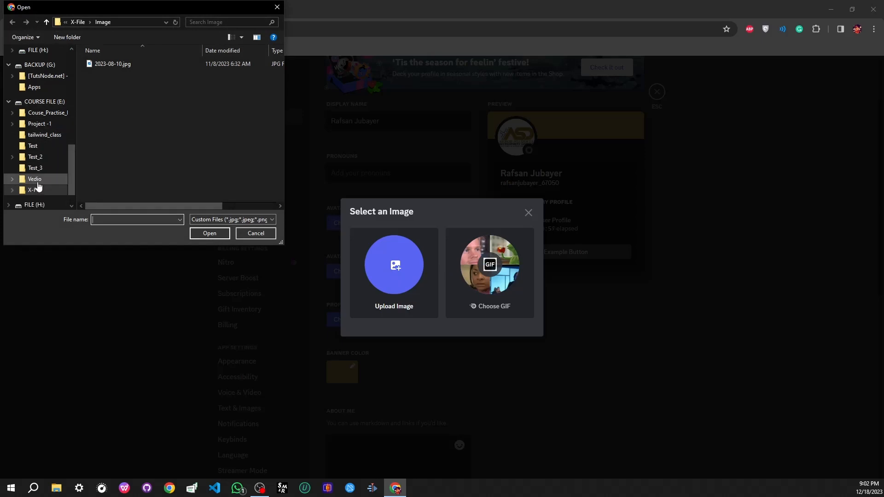
pyautogui.click(38, 190)
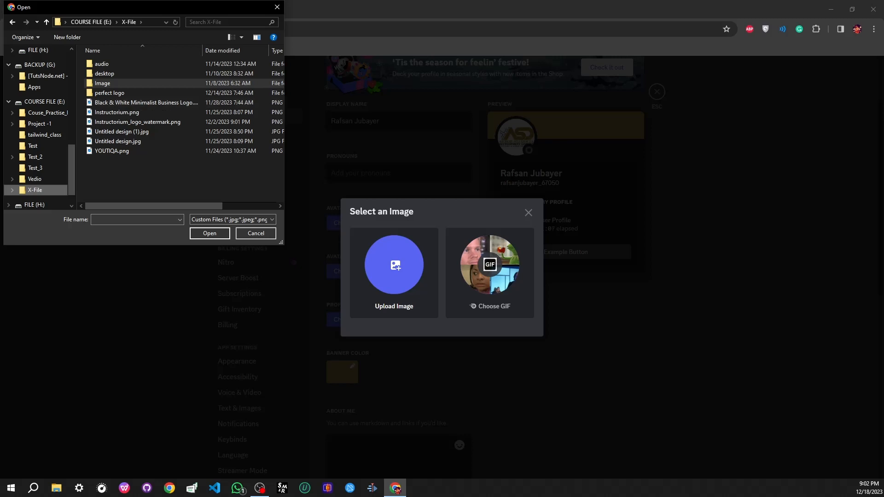
pyautogui.press('super+e')
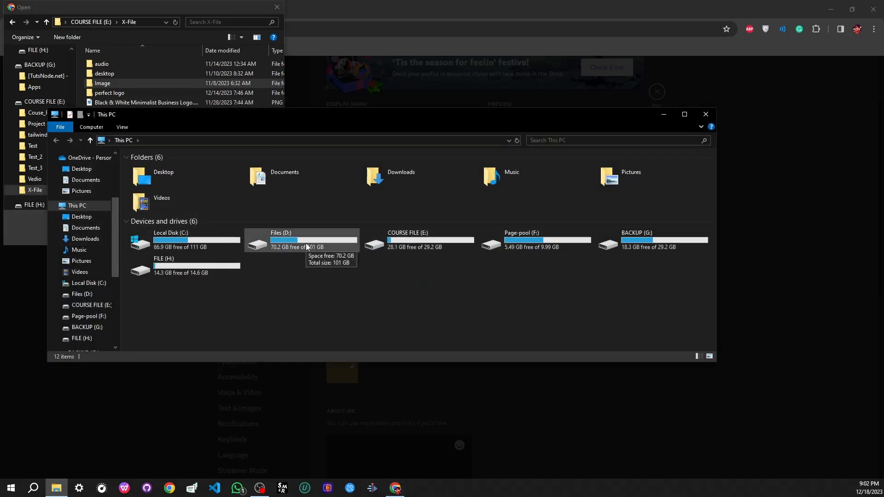
pyautogui.doubleClick(438, 249)
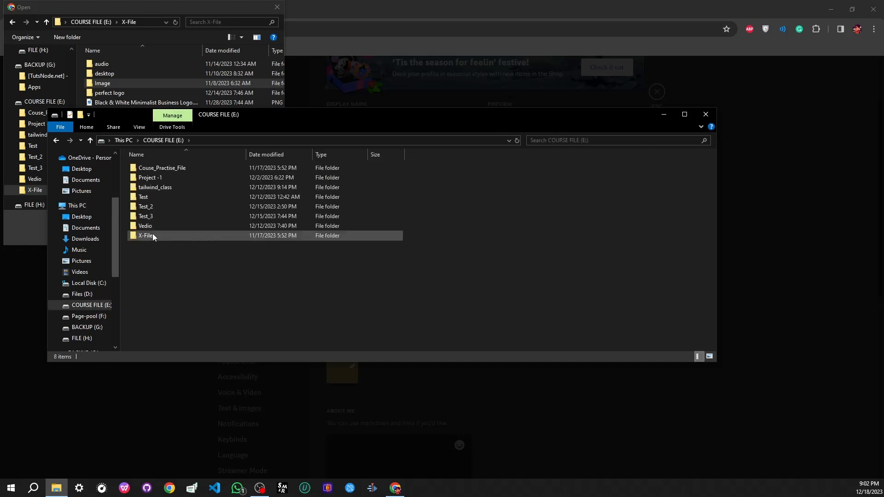
pyautogui.doubleClick(153, 234)
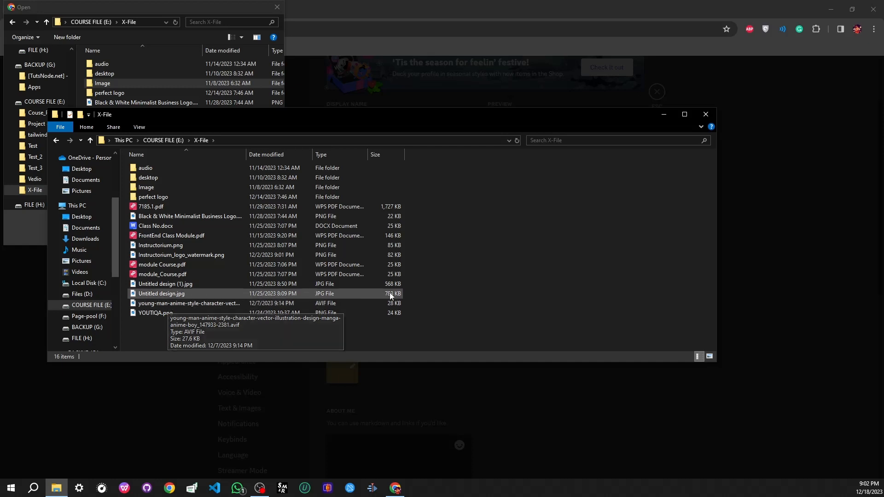
pyautogui.click(705, 114)
pyautogui.click(276, 6)
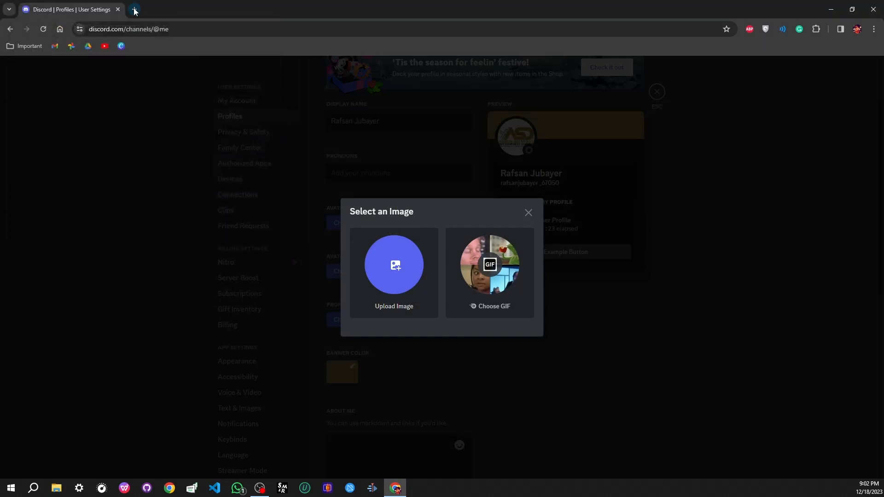
# Step: Search Google for "anime profile pictures" in a new browser tab and return to the Discord tab
pyautogui.click(133, 10)
pyautogui.click(97, 9)
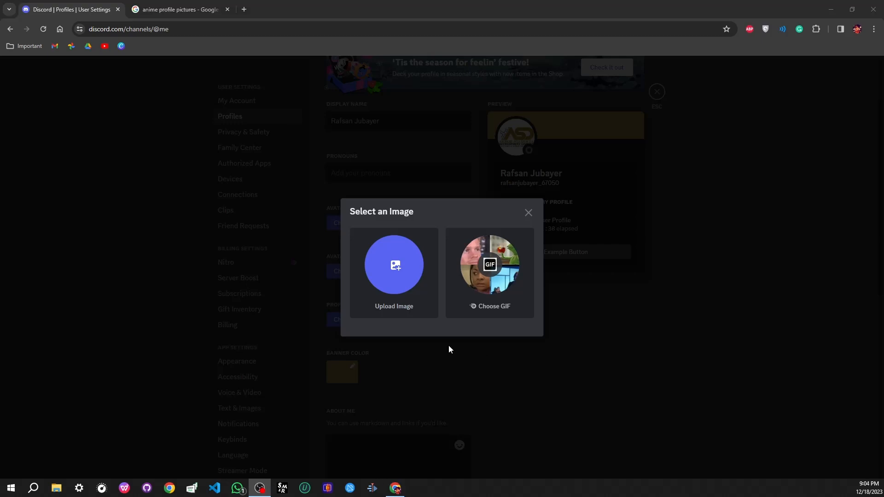
# Step: Upload anime-boy-black-pfp-20.jpg from the Desktop as the new avatar, keeping the minimum zoom, and apply it
pyautogui.click(405, 285)
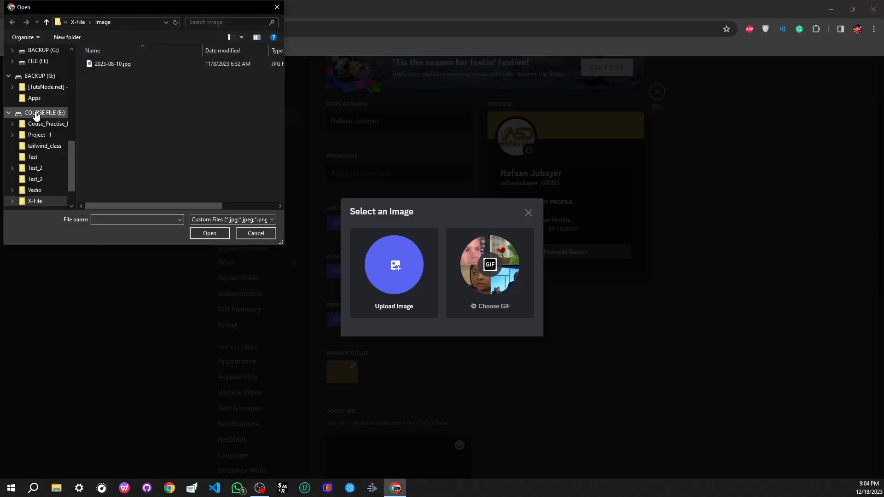
pyautogui.scroll(4, 28, 120)
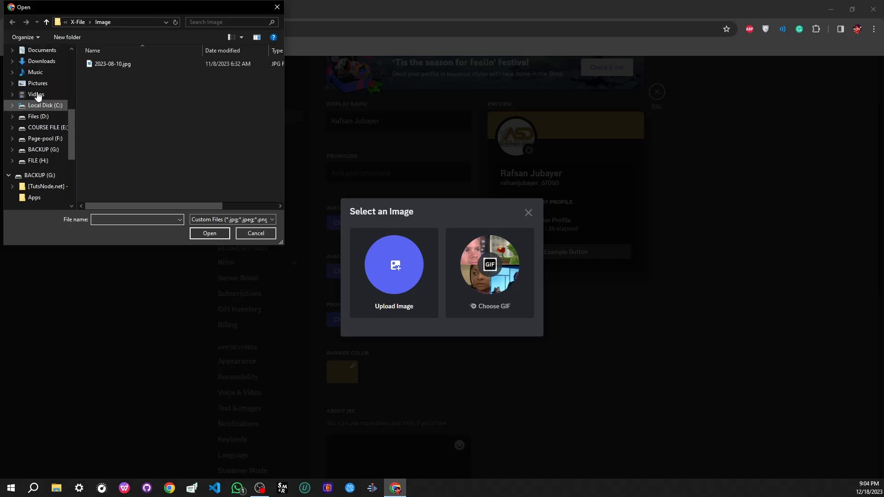
pyautogui.click(38, 50)
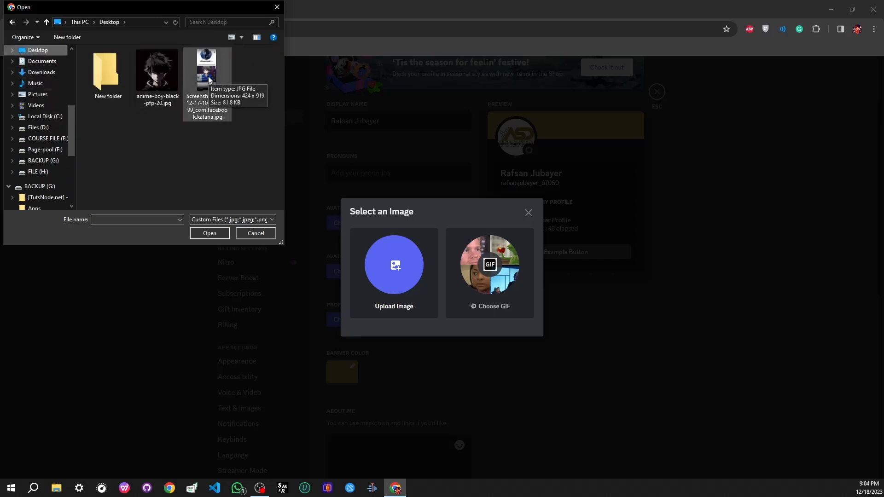
pyautogui.click(156, 73)
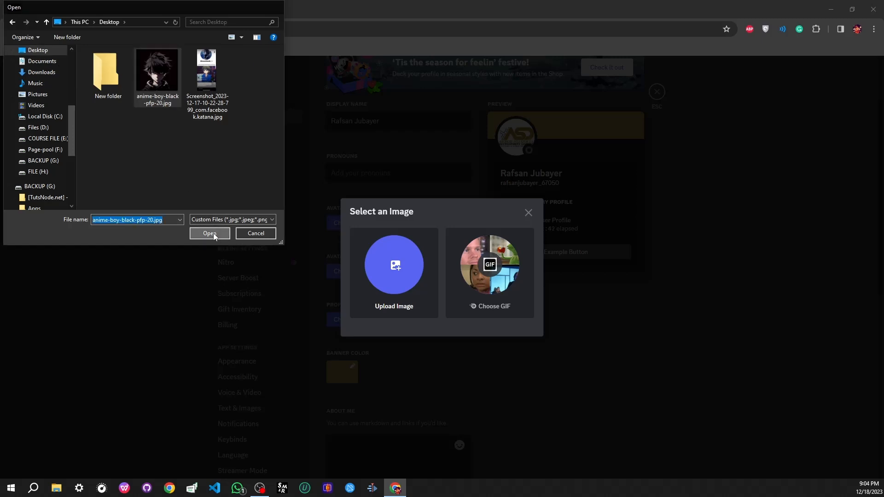
pyautogui.click(213, 233)
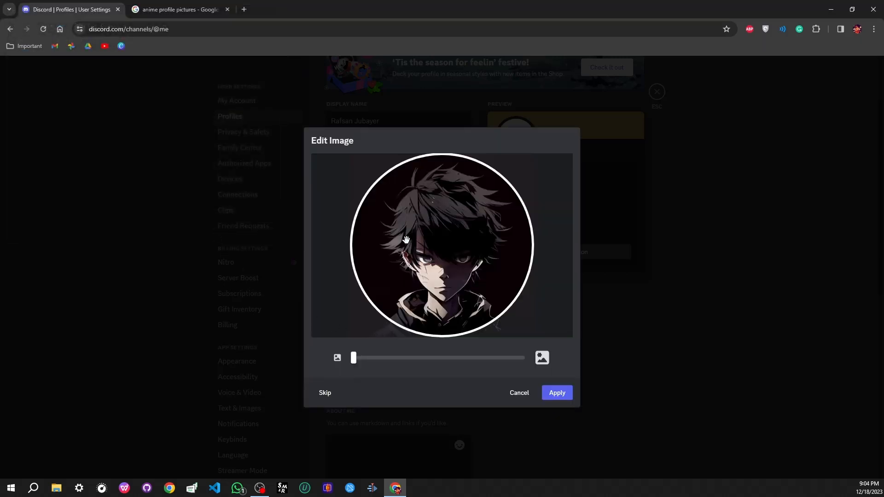
pyautogui.moveTo(353, 360); pyautogui.dragTo(275, 358)
pyautogui.click(559, 398)
pyautogui.scroll(2, 559, 255)
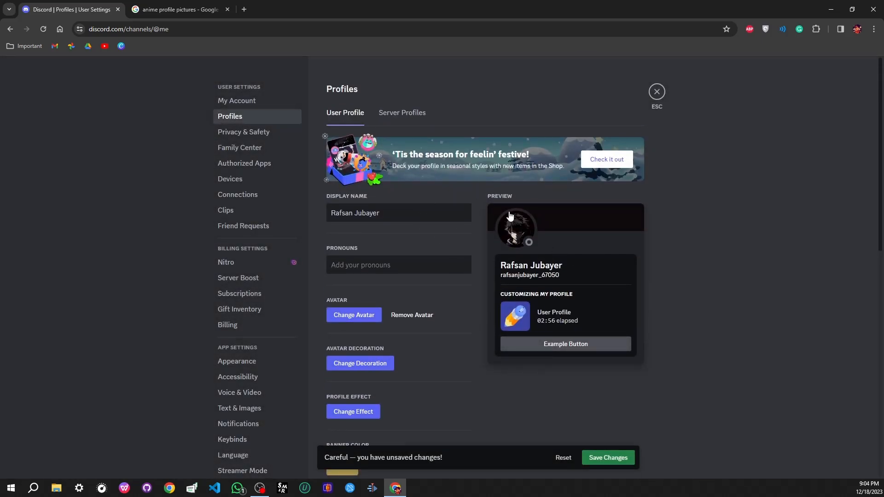
# Step: Set the profile's banner color to black and check it in the profile preview
pyautogui.scroll(-5, 395, 336)
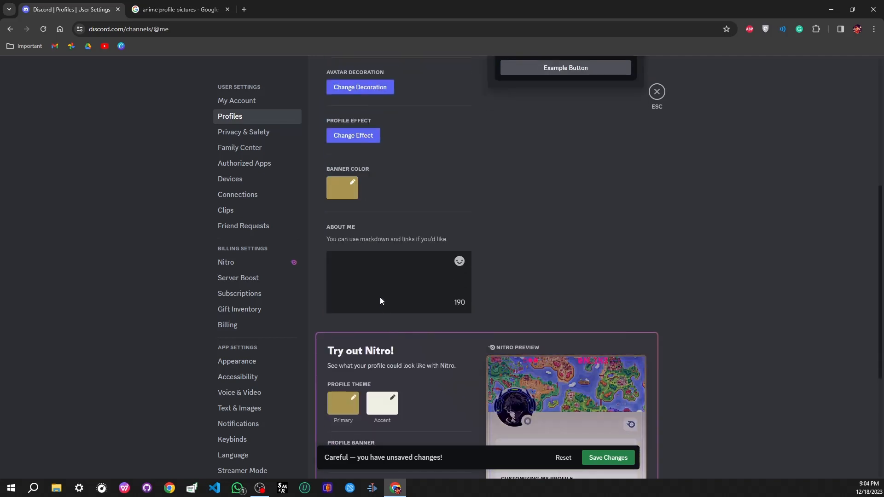
pyautogui.click(350, 186)
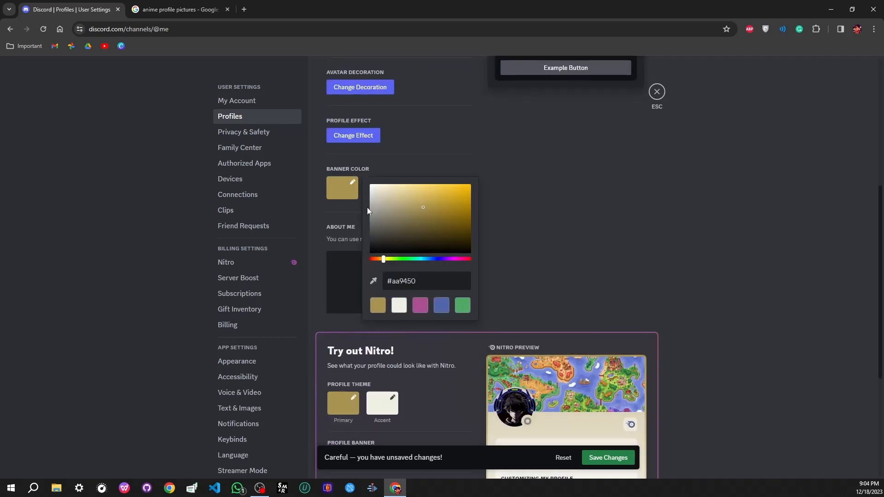
pyautogui.moveTo(377, 249)
pyautogui.mouseDown()
pyautogui.moveTo(330, 258)
pyautogui.moveTo(109, 255)
pyautogui.mouseUp()
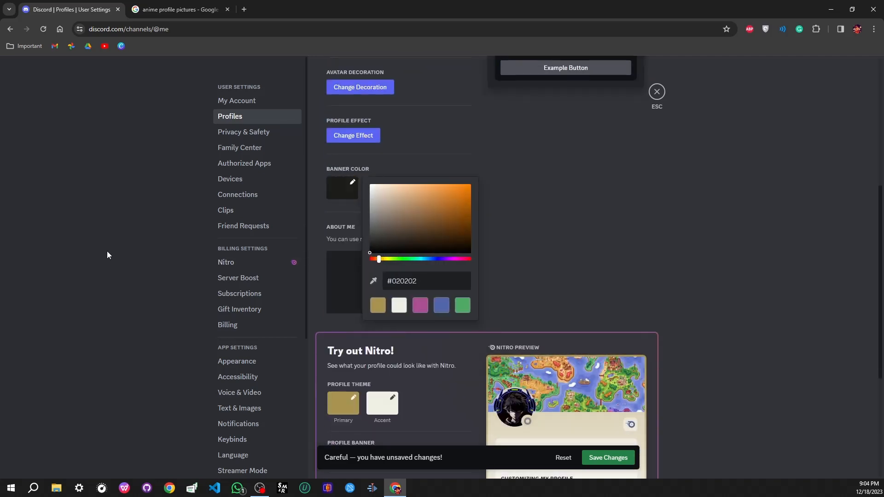
pyautogui.click(563, 238)
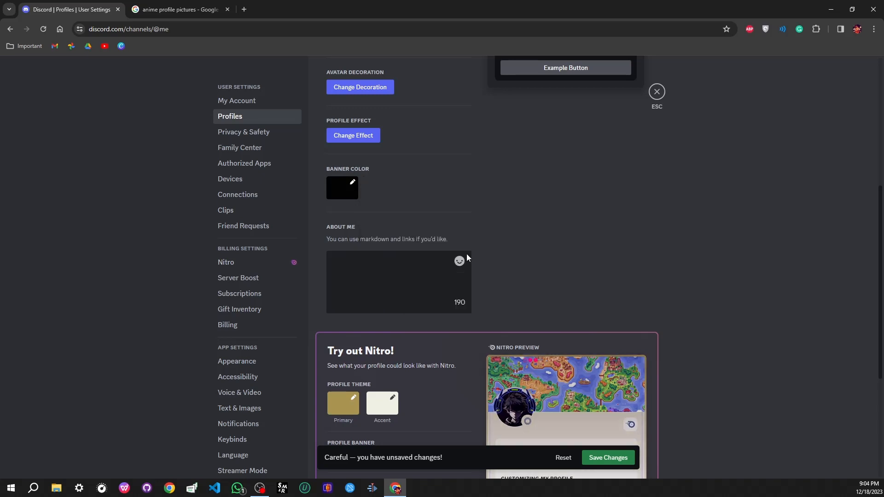
pyautogui.scroll(6, 467, 255)
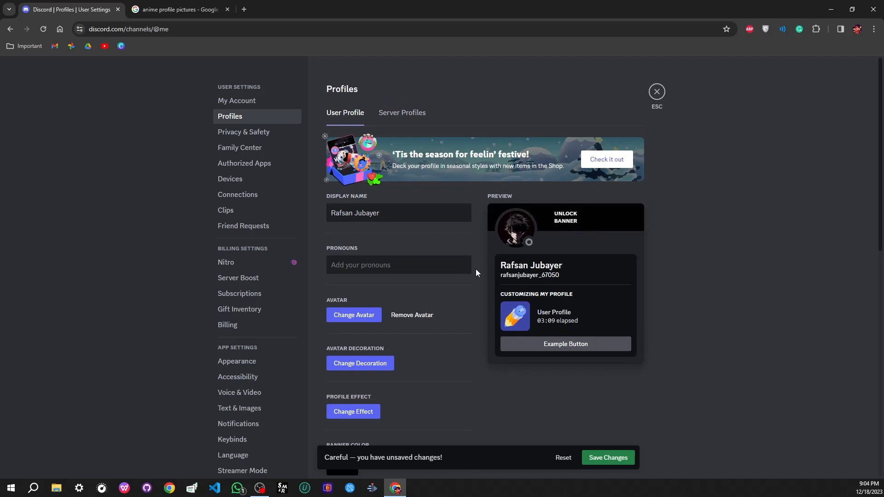
# Step: Try a bright red banner color, #ff0f0f, in the profile preview and set it back to black
pyautogui.scroll(-4, 476, 269)
pyautogui.click(346, 280)
pyautogui.click(395, 300)
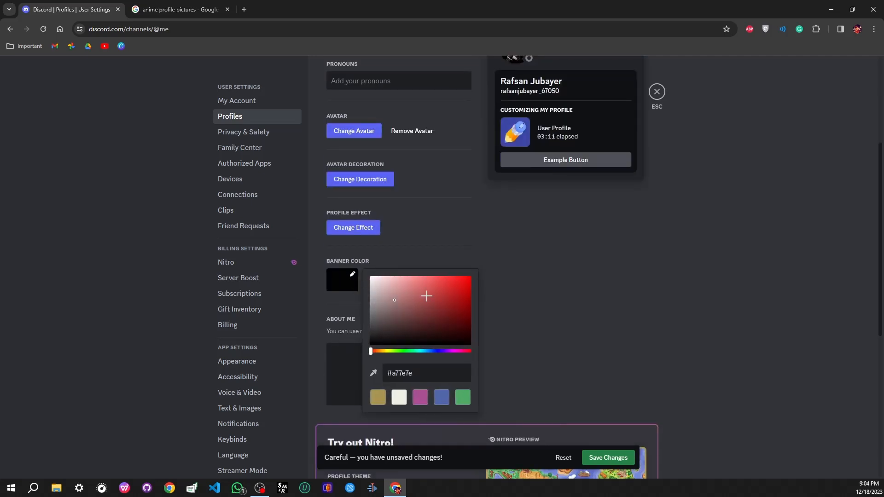
pyautogui.moveTo(426, 296); pyautogui.dragTo(466, 276)
pyautogui.scroll(4, 563, 274)
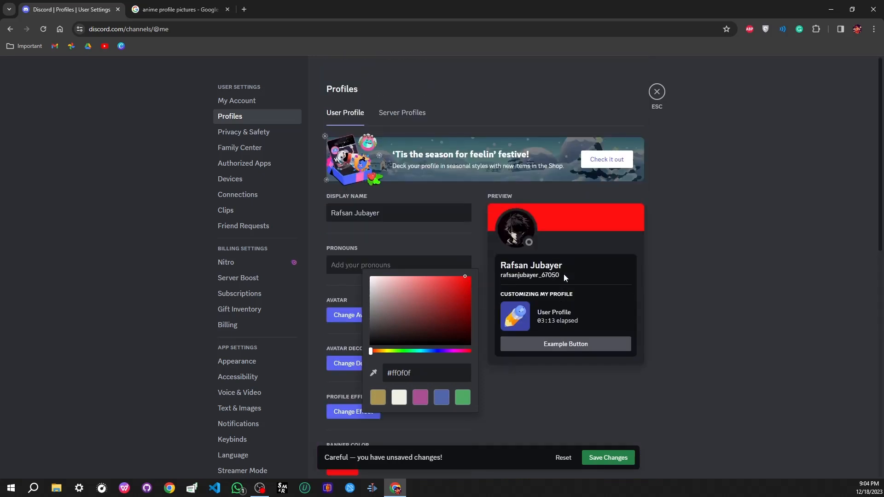
pyautogui.moveTo(405, 326); pyautogui.dragTo(369, 346)
pyautogui.click(528, 390)
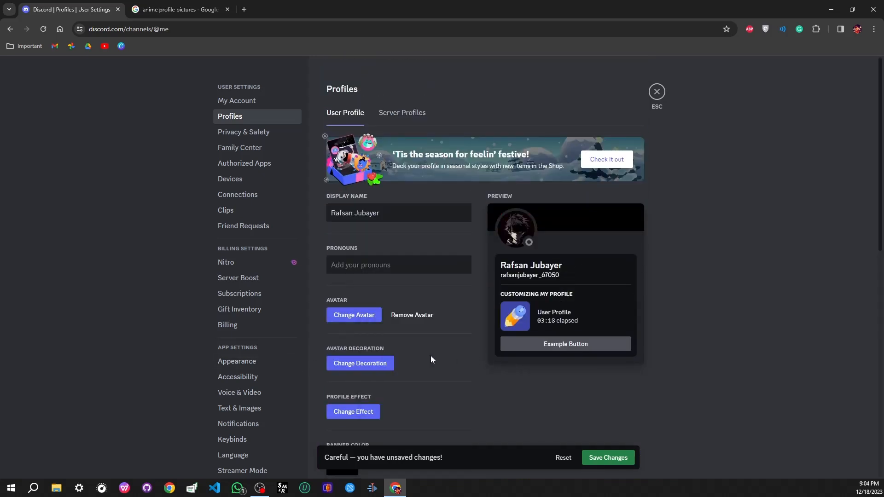
# Step: Review the remaining user profile options and save the profile changes
pyautogui.scroll(-3, 323, 375)
pyautogui.scroll(-4, 345, 312)
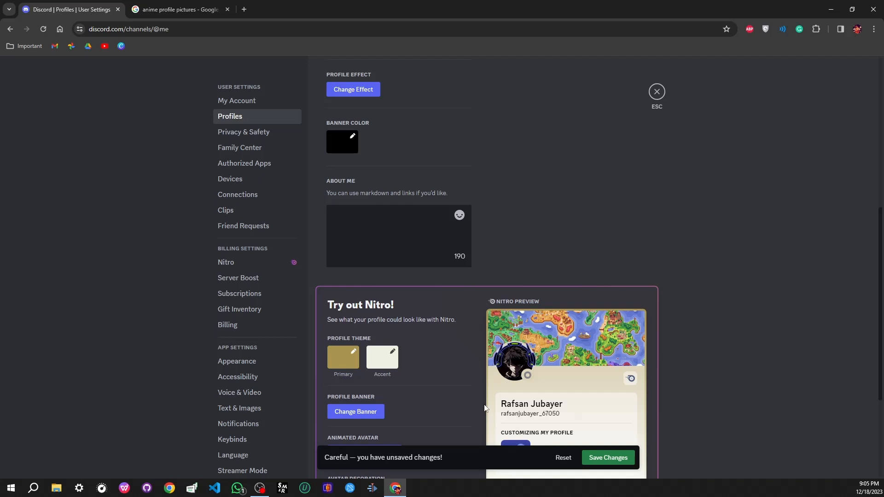
pyautogui.click(619, 459)
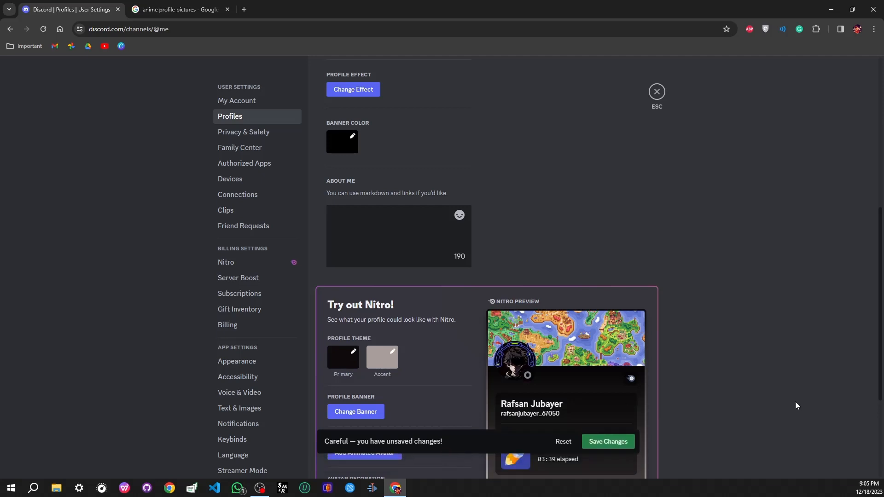
# Step: Examine the Server Profiles settings for Instructorium, including its avatar option, dismiss the Nitro offer, and close the user settings
pyautogui.scroll(7, 770, 398)
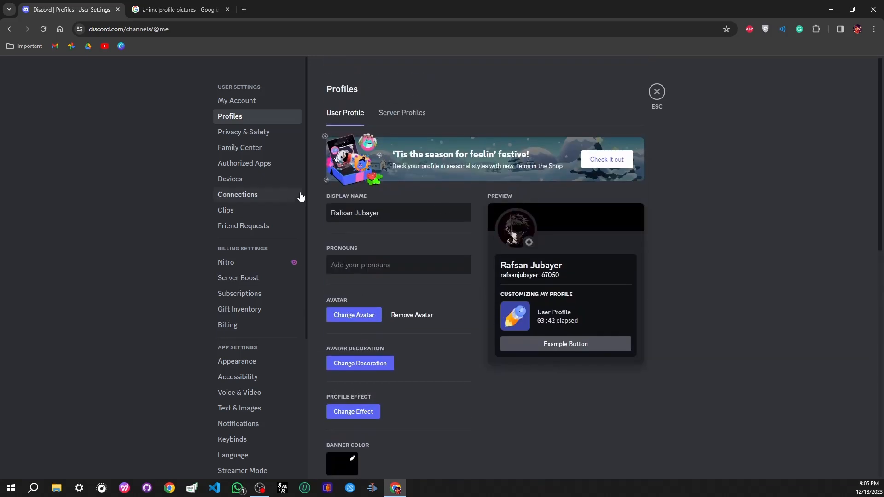
pyautogui.click(395, 116)
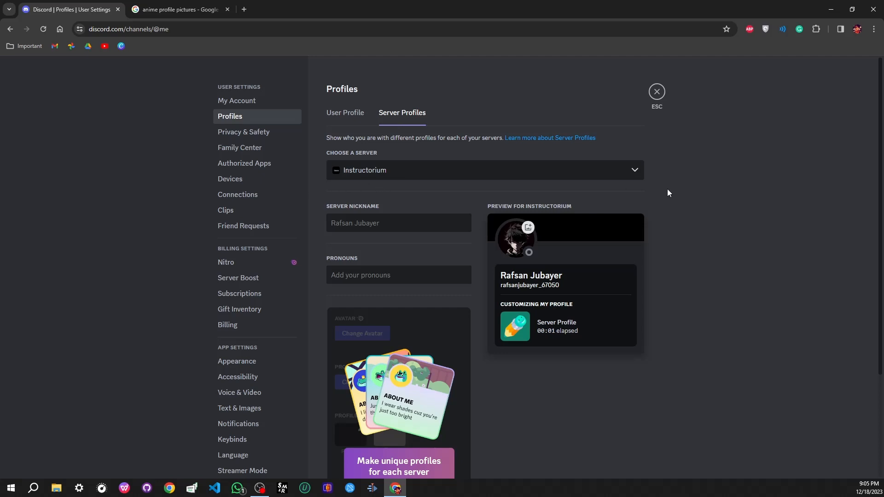
pyautogui.click(348, 222)
pyautogui.click(517, 240)
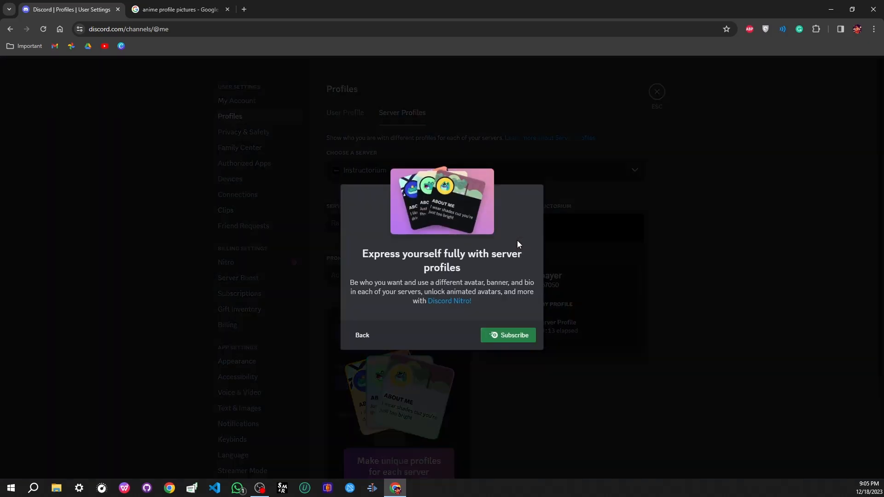
pyautogui.click(362, 335)
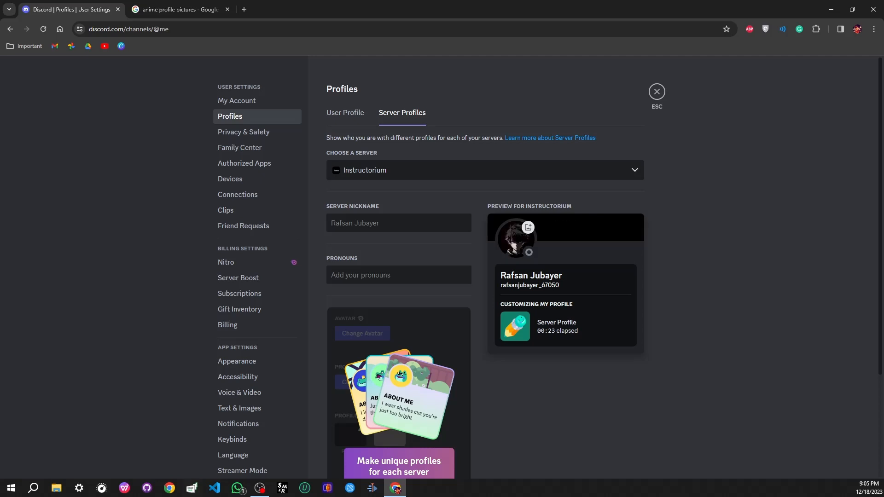
pyautogui.scroll(-4, 180, 328)
pyautogui.scroll(-3, 393, 373)
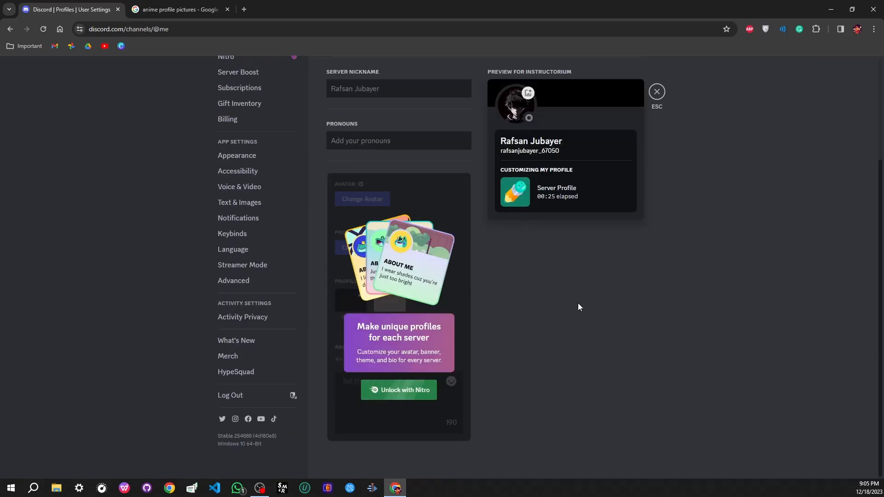
pyautogui.scroll(3, 579, 303)
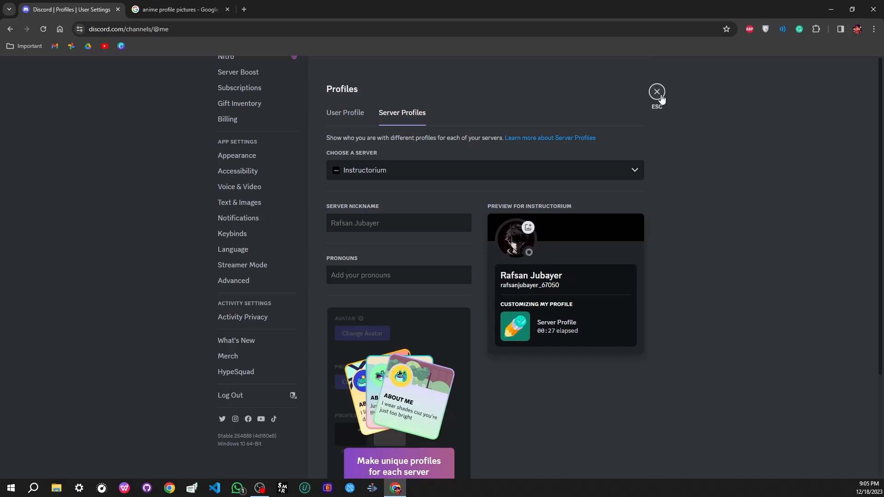
pyautogui.click(660, 94)
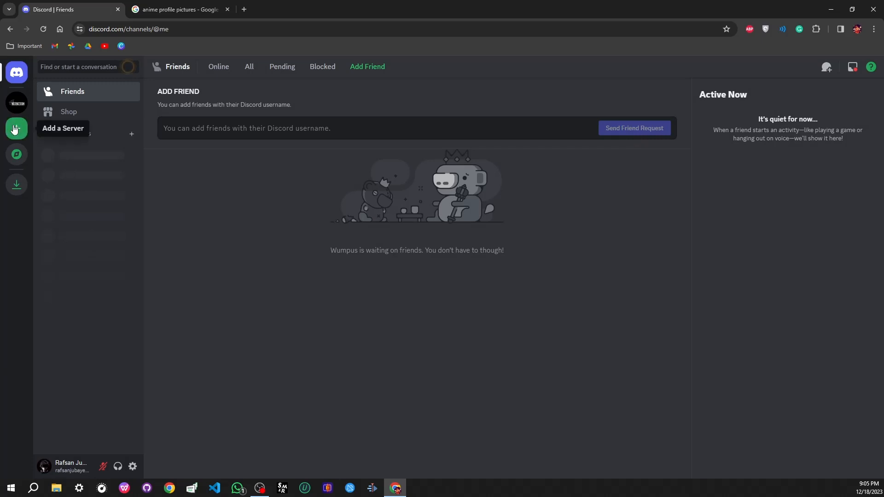
# Step: Collapse the Text Channels and Voice Channels categories of the Instructorium server and view the channel list's creation options
pyautogui.click(17, 107)
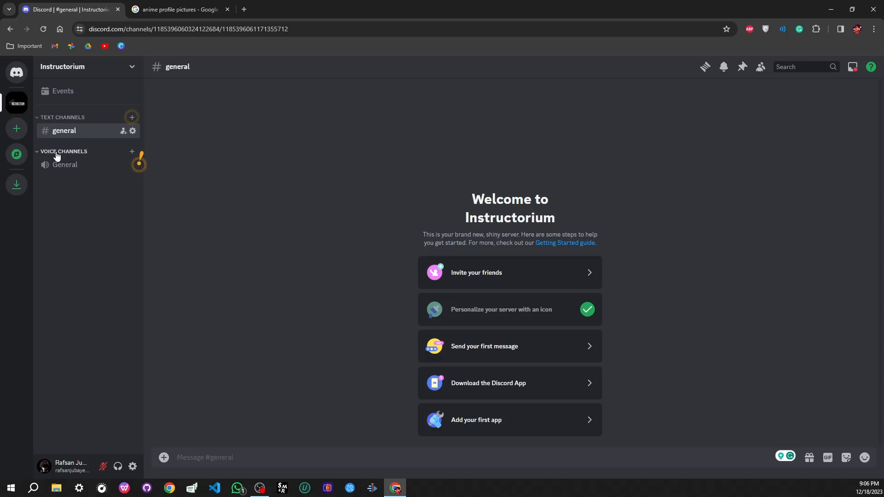
pyautogui.click(57, 118)
pyautogui.click(59, 152)
pyautogui.click(60, 118)
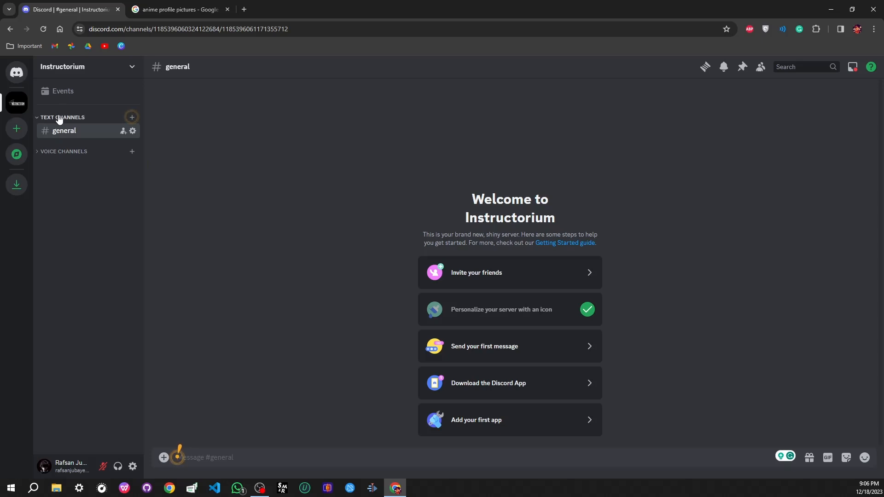
pyautogui.click(59, 118)
pyautogui.rightClick(73, 219)
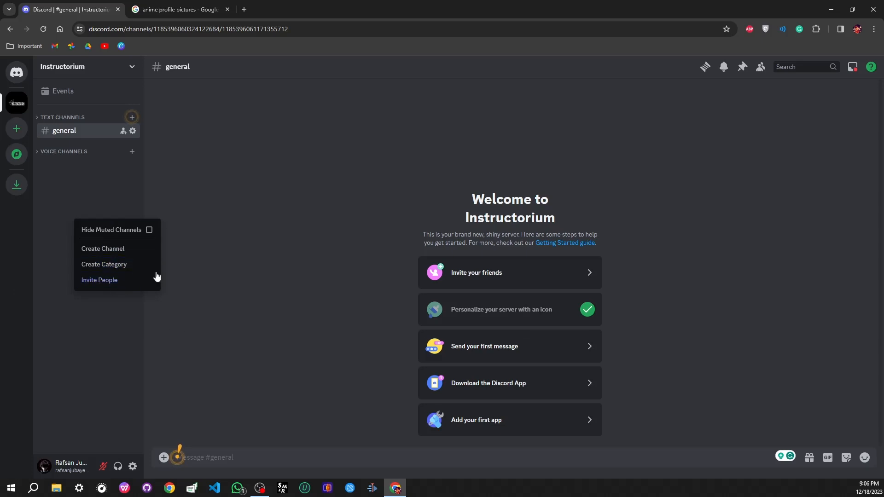
pyautogui.click(736, 314)
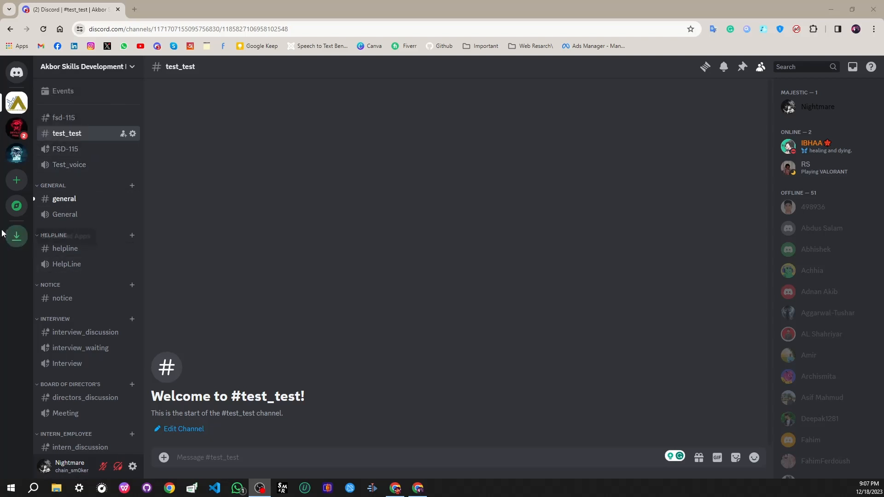
# Step: Open the fsd-115 channel in the Akbor Skills Development server and view its channel options
pyautogui.click(65, 118)
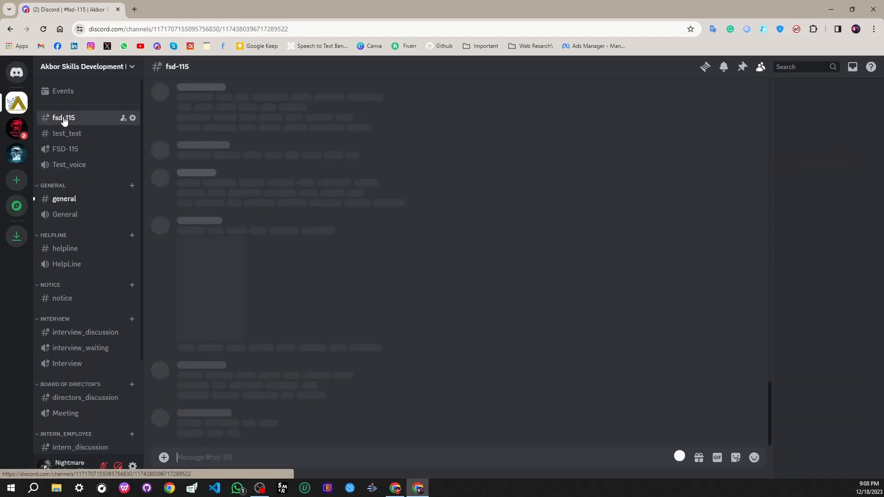
pyautogui.rightClick(63, 119)
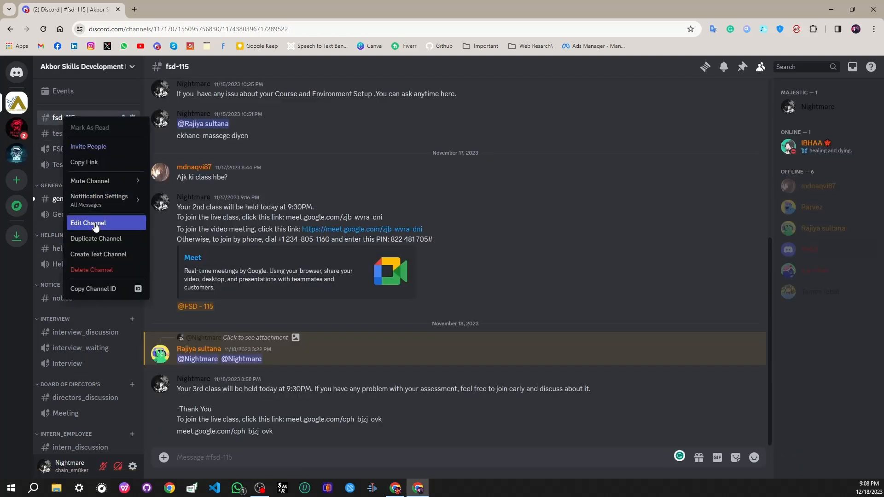
pyautogui.click(18, 272)
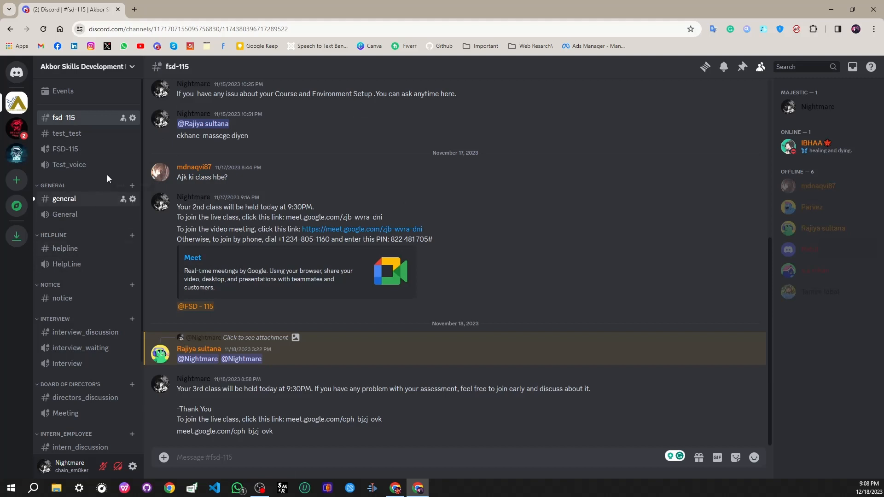
# Step: Collapse every category of the Akbor Skills Development server, from General and Helpline through Student_Hub
pyautogui.click(40, 189)
pyautogui.click(40, 189)
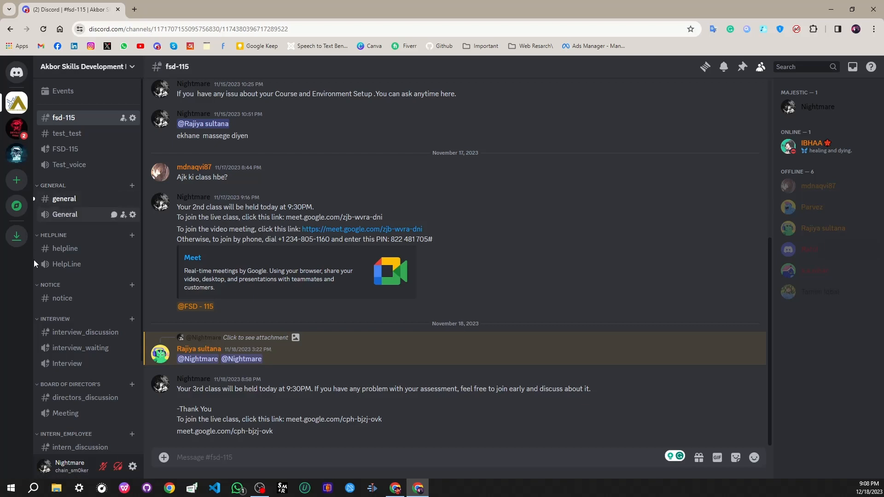
pyautogui.click(38, 235)
pyautogui.click(38, 186)
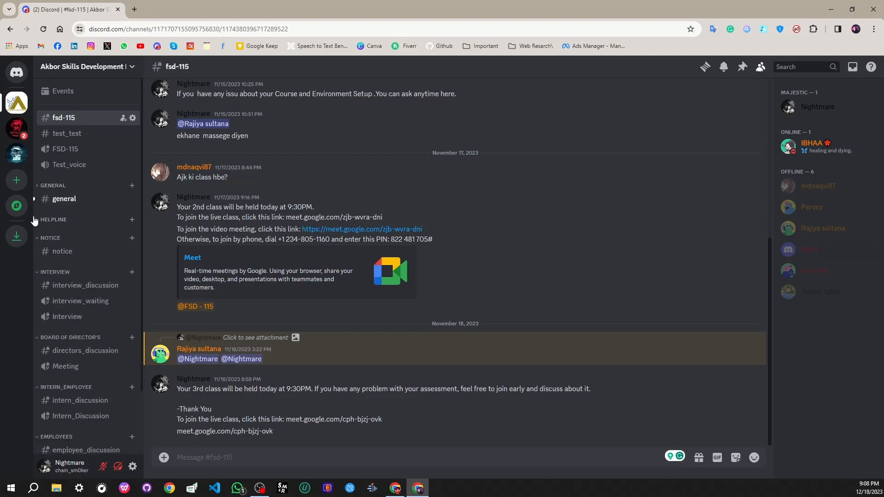
pyautogui.click(37, 239)
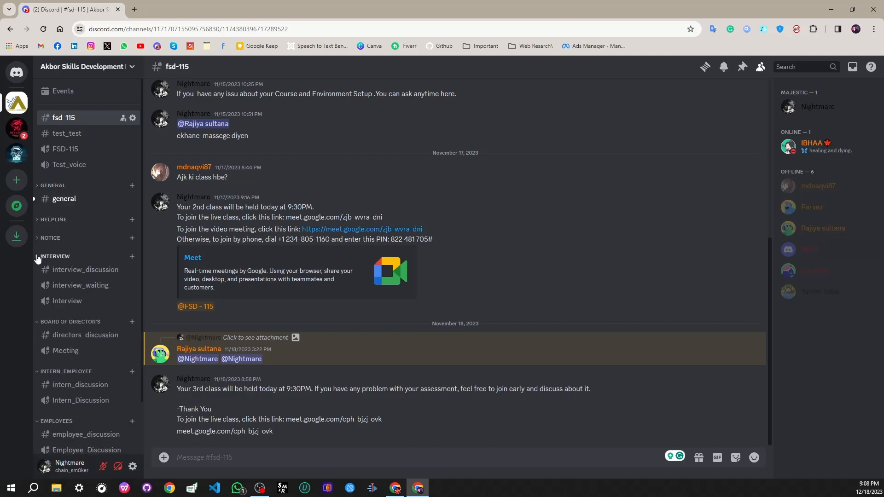
pyautogui.click(38, 256)
pyautogui.click(38, 275)
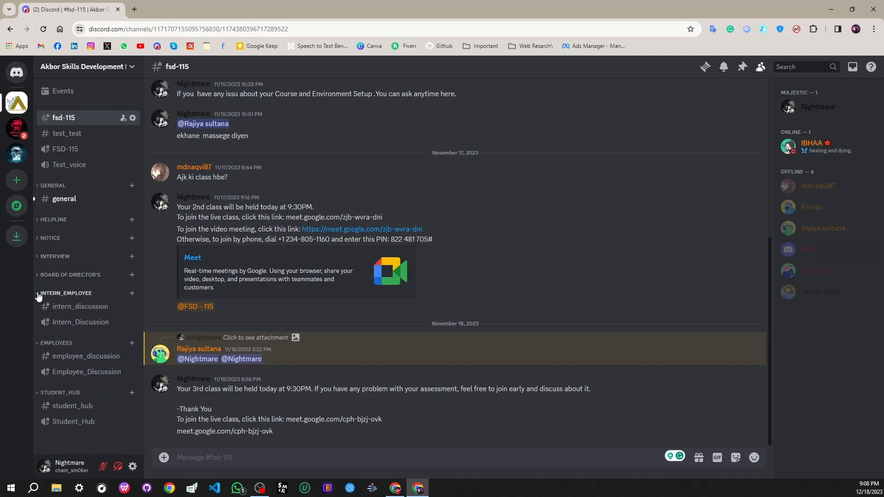
pyautogui.click(39, 293)
pyautogui.click(38, 312)
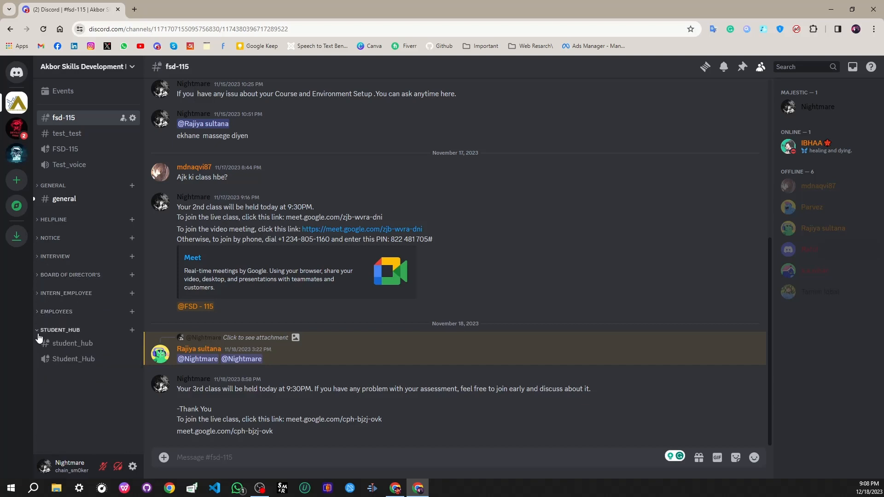
pyautogui.click(39, 331)
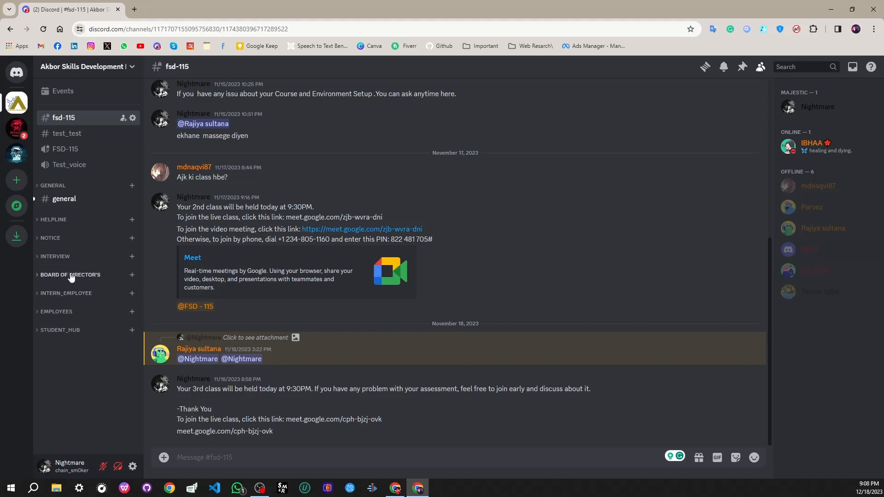
# Step: Expand the Helpline category, view its helpline text channel, and join the HelpLine voice channel
pyautogui.click(38, 220)
pyautogui.click(57, 236)
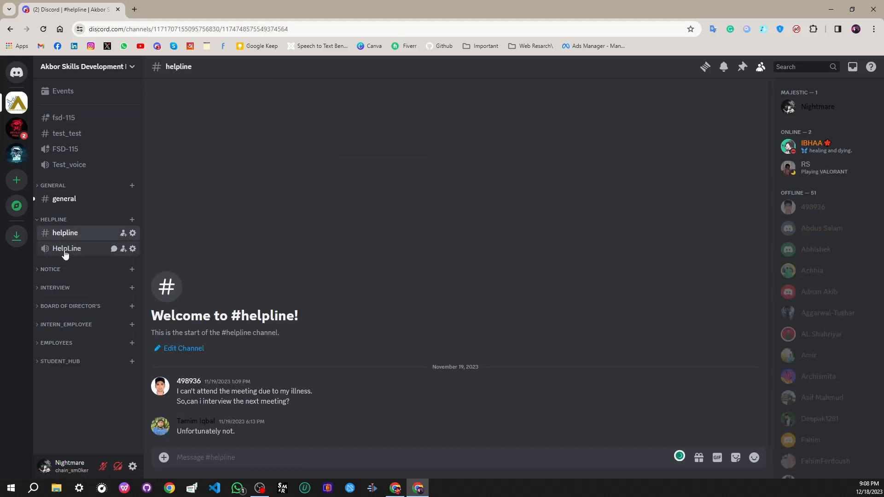
pyautogui.click(65, 253)
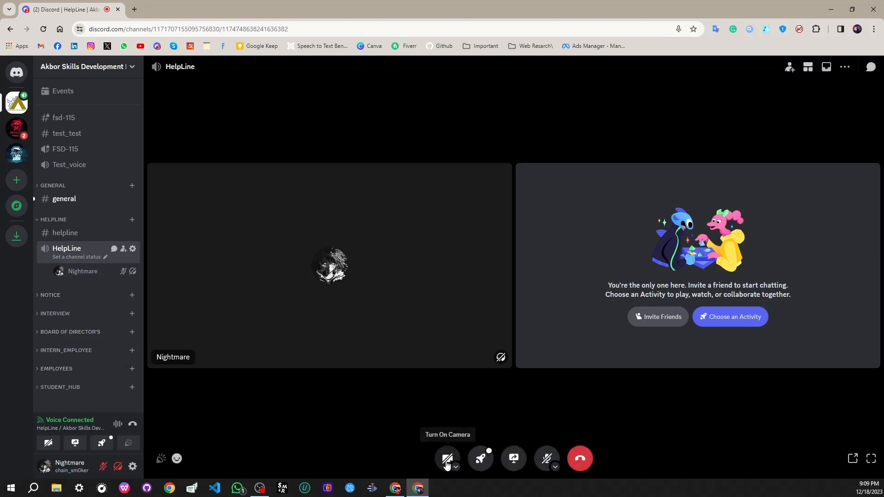
pyautogui.moveTo(481, 457)
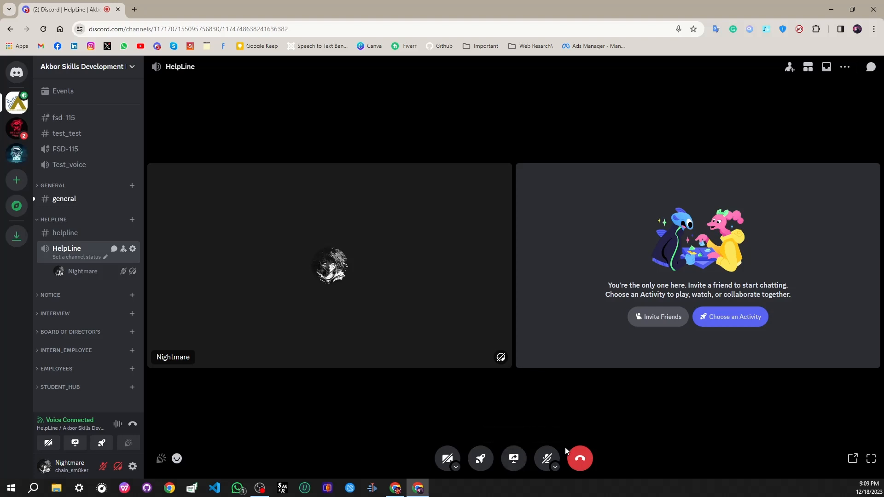
# Step: Undeafen in the voice call with the microphone muted, and review the input device, output device and input mode options
pyautogui.click(549, 459)
pyautogui.click(548, 459)
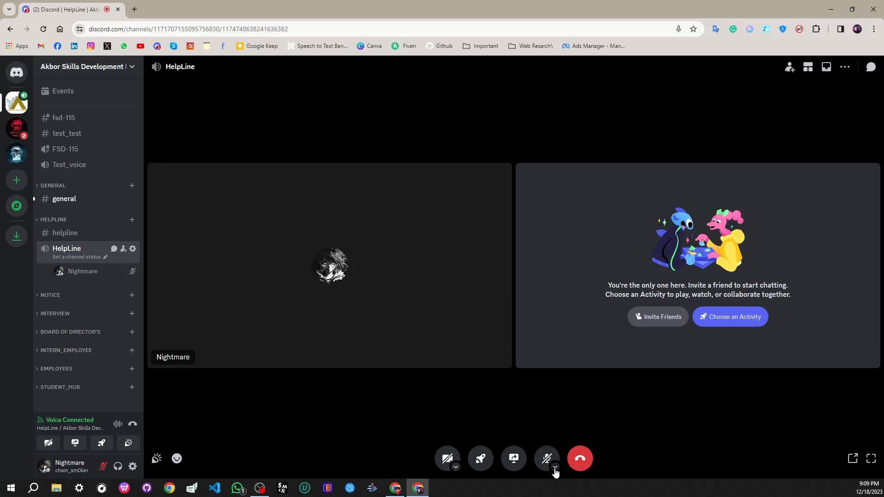
pyautogui.click(555, 467)
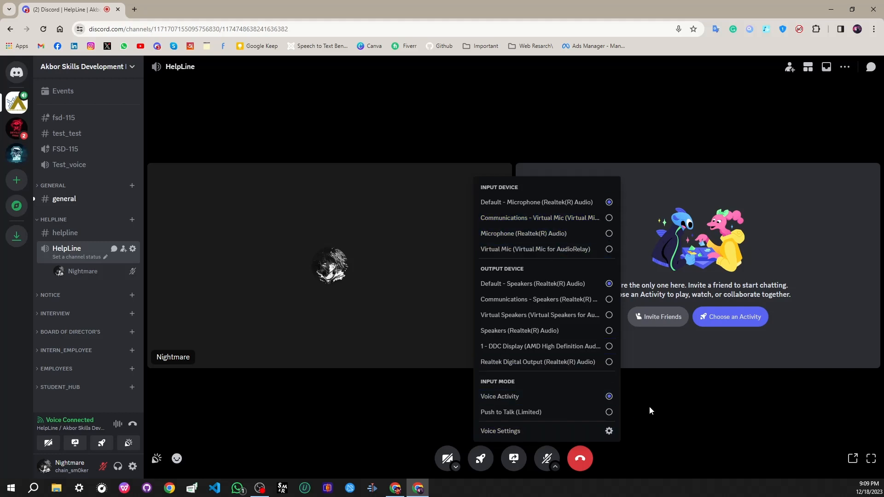
pyautogui.click(638, 433)
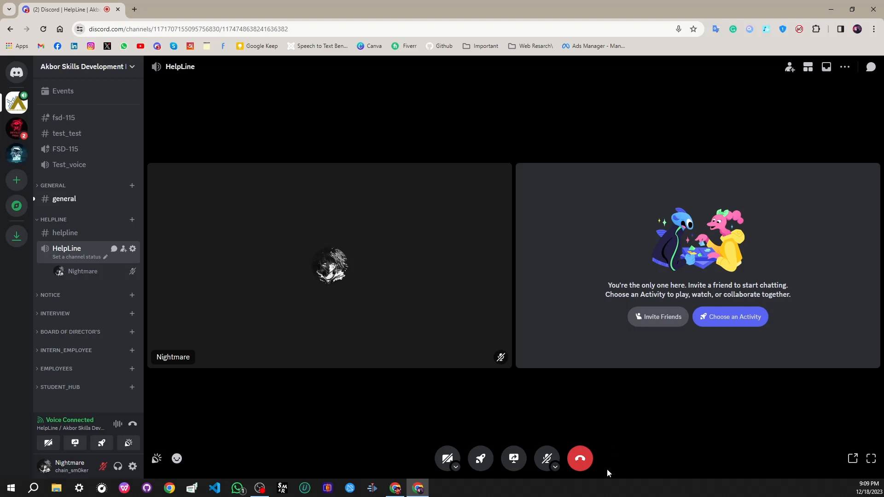
# Step: Leave the HelpLine voice call, expand the Notice category, and reopen the helpline text channel
pyautogui.click(581, 462)
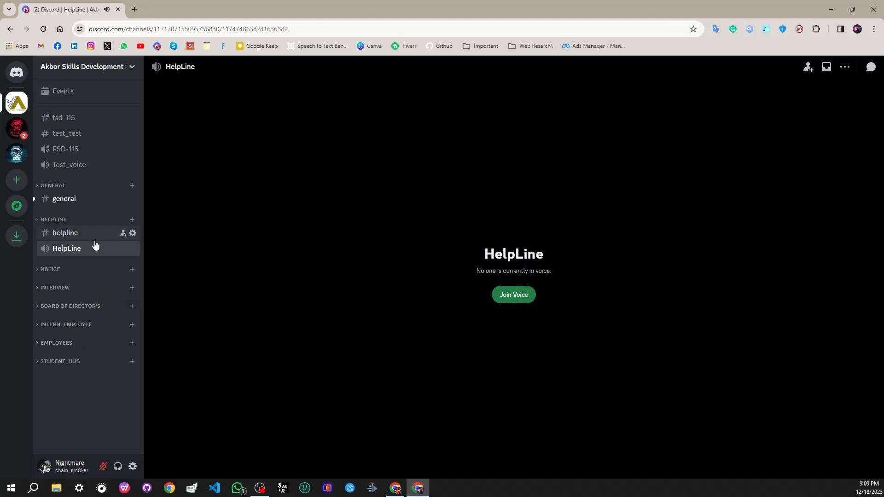
pyautogui.click(41, 272)
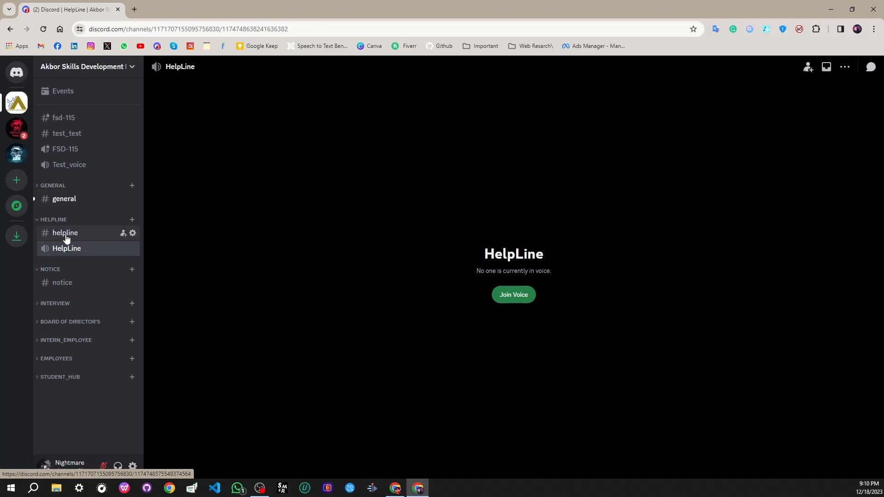
pyautogui.click(66, 236)
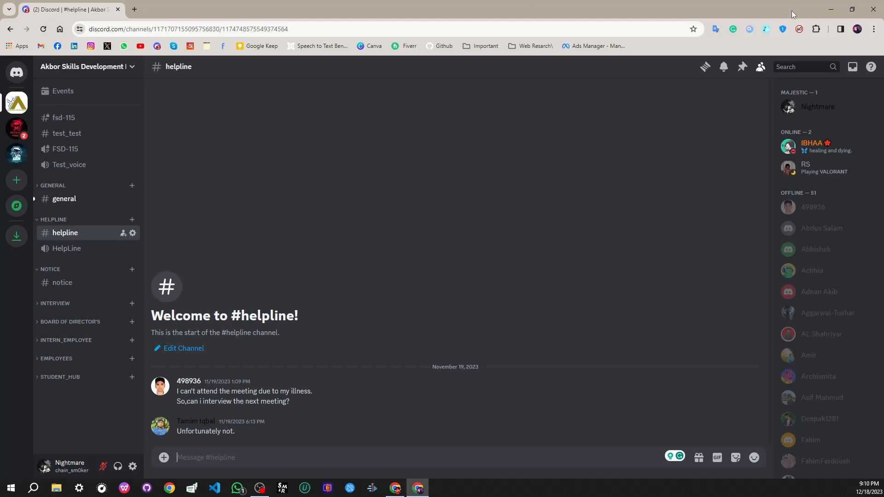
# Step: Switch back to the Instructorium server, expand its Voice Channels category, and create a category named General
pyautogui.click(825, 11)
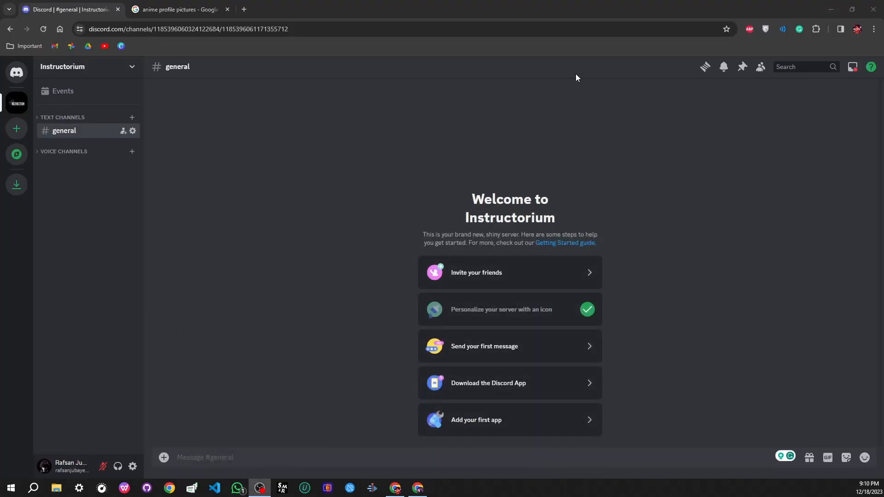
pyautogui.click(61, 152)
pyautogui.rightClick(77, 222)
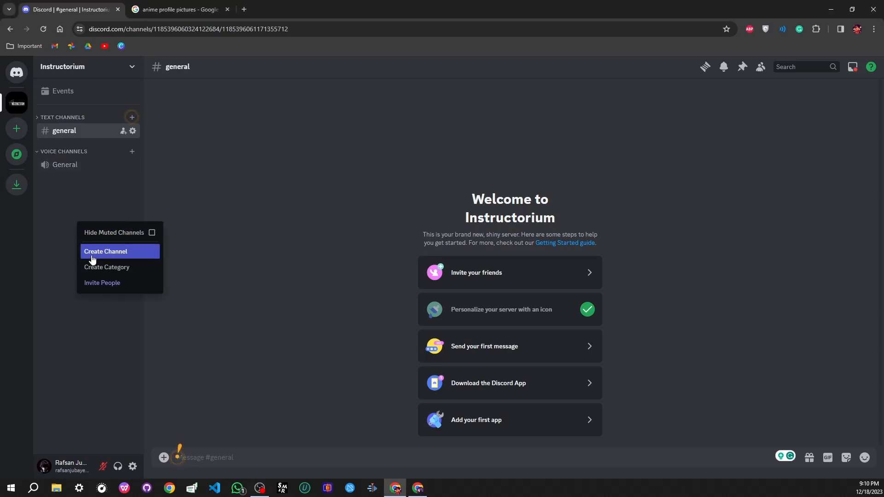
pyautogui.click(111, 274)
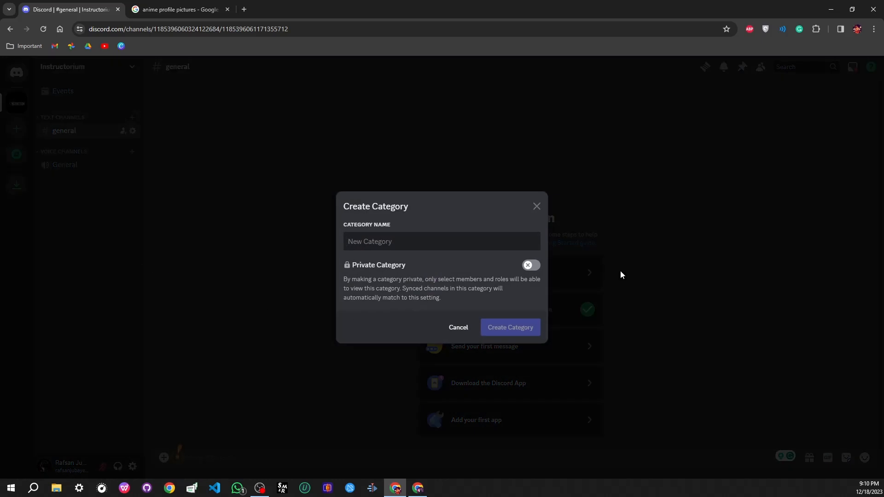
pyautogui.write('Gene')
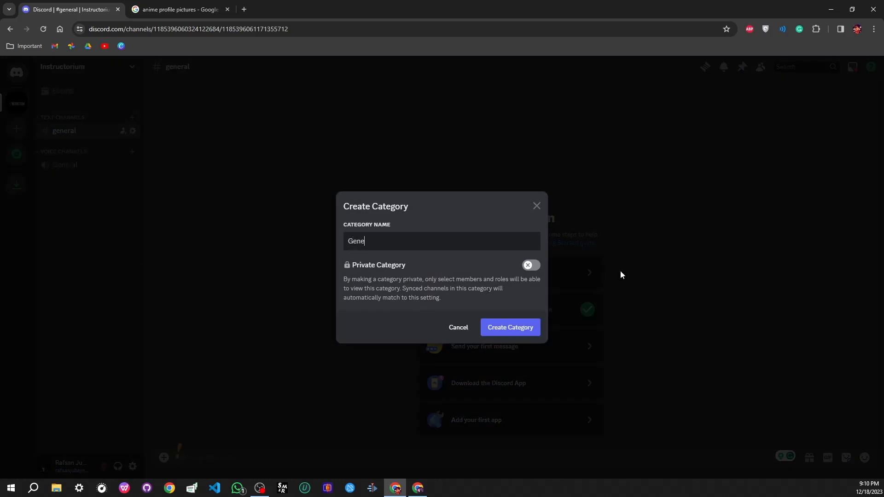
pyautogui.write('r')
pyautogui.write('l')
pyautogui.press('Return')
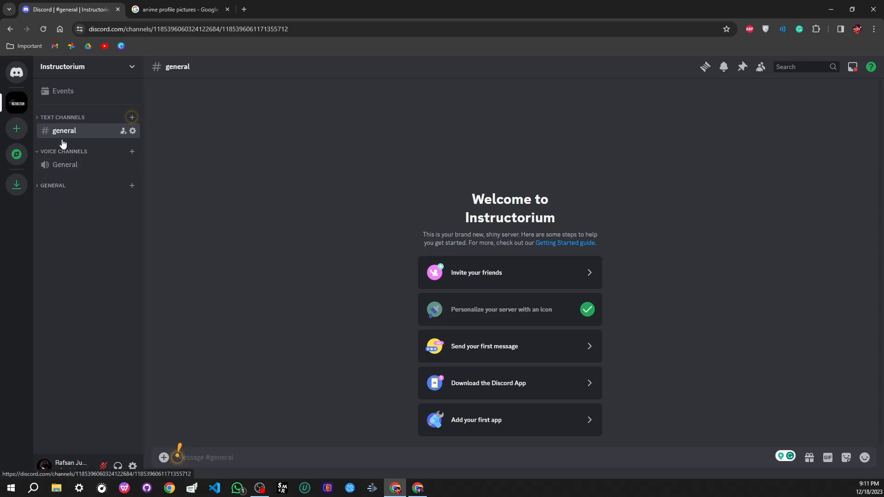
# Step: Try to move the general text channel into the General category, and skip all of the channel tips
pyautogui.moveTo(61, 136); pyautogui.dragTo(63, 215)
pyautogui.moveTo(65, 132); pyautogui.dragTo(57, 189)
pyautogui.click(41, 187)
pyautogui.moveTo(51, 134); pyautogui.dragTo(58, 197)
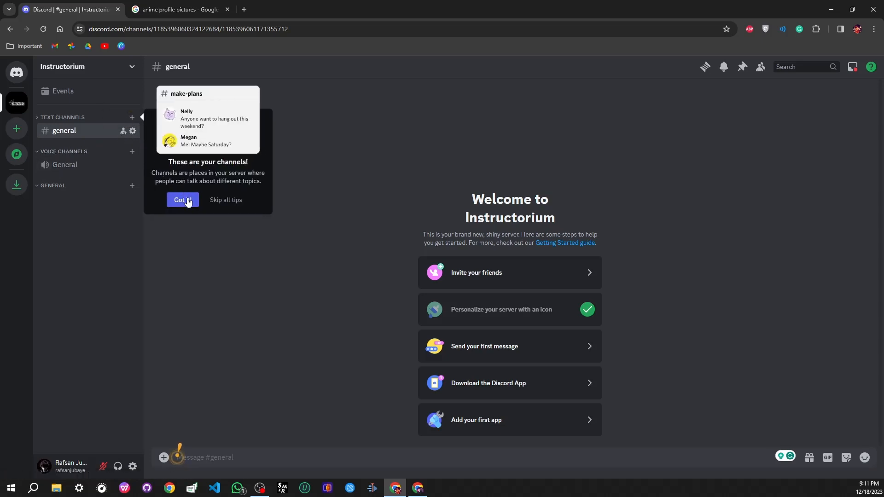
pyautogui.click(227, 201)
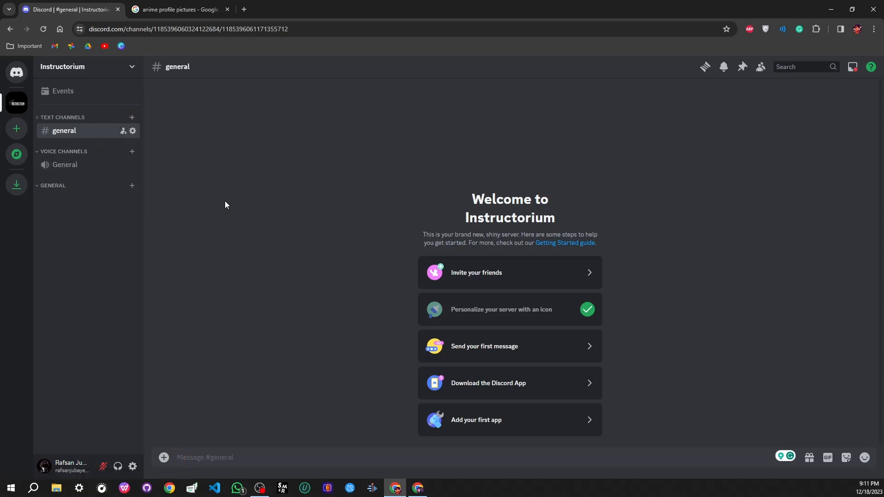
# Step: View the general text channel's overview settings, close them, and return to the Instructorium server
pyautogui.click(132, 132)
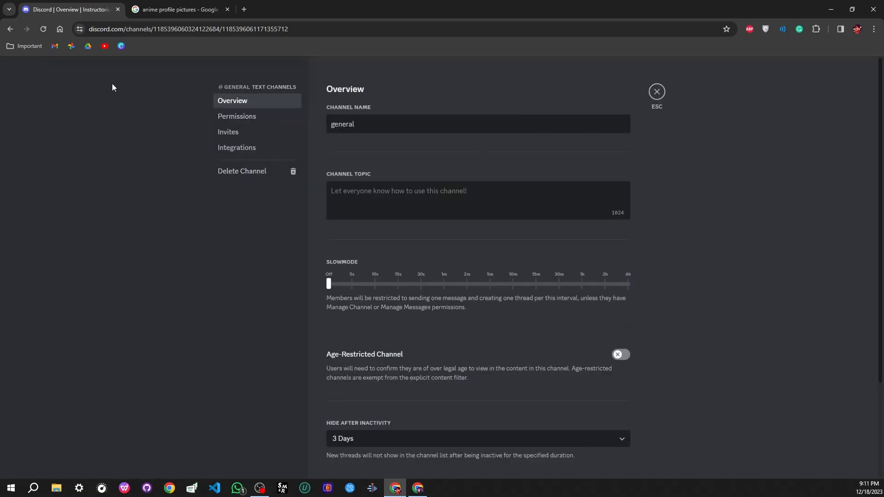
pyautogui.click(15, 34)
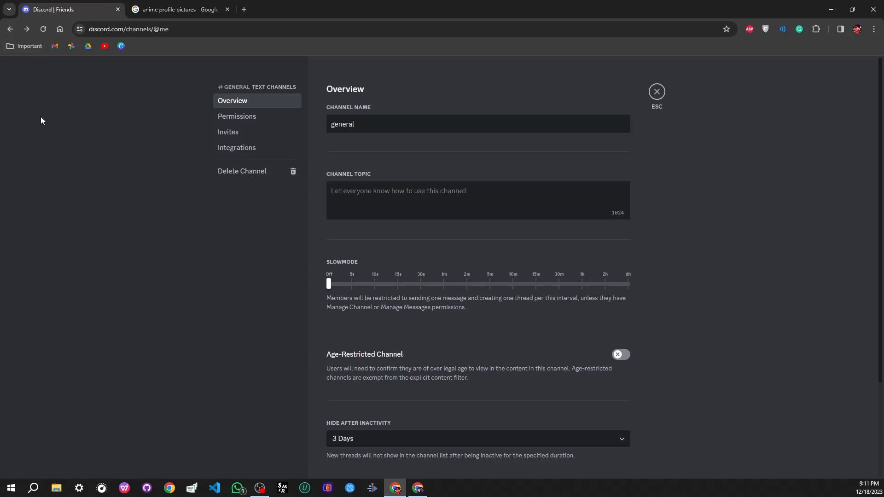
pyautogui.click(657, 92)
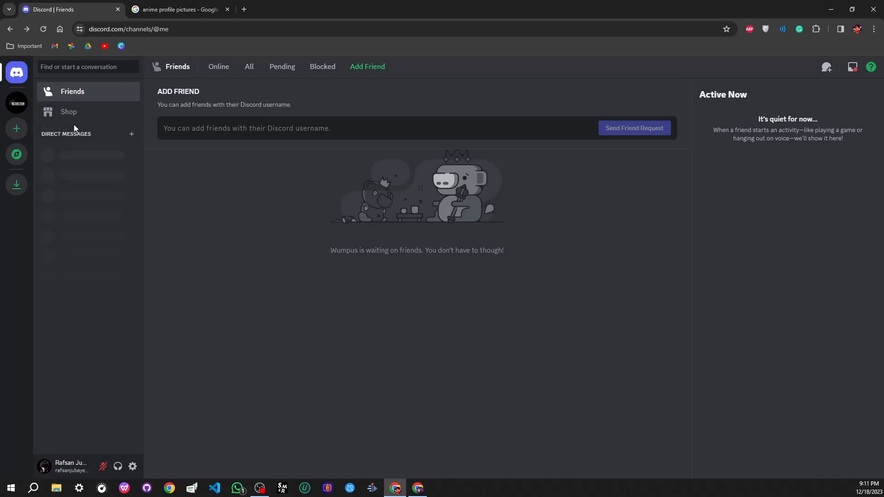
pyautogui.click(18, 104)
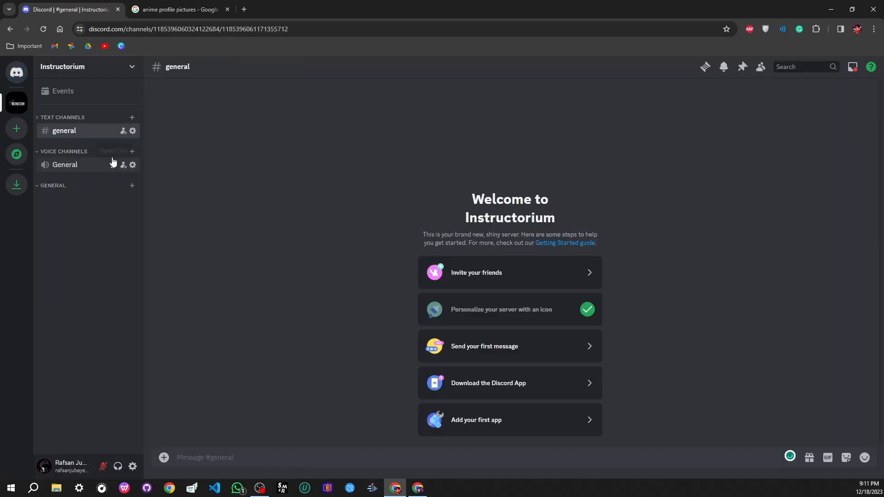
# Step: Delete the general text channel and the General voice channel from the Instructorium server
pyautogui.rightClick(81, 127)
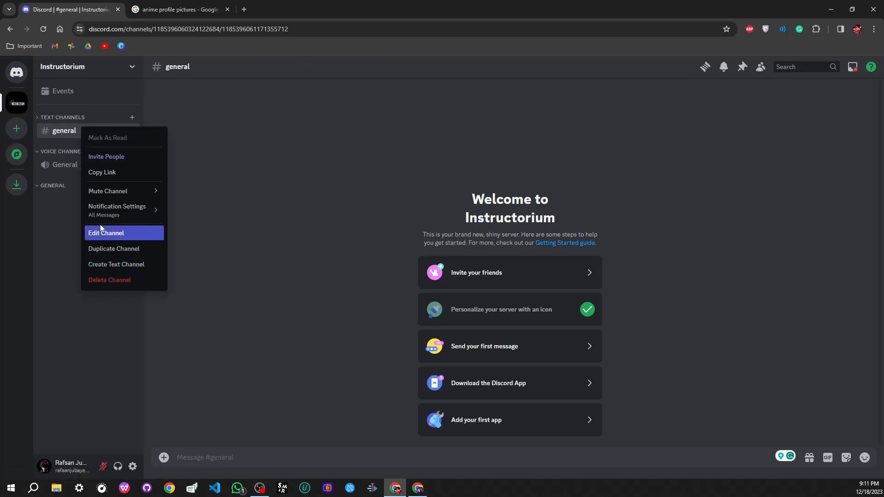
pyautogui.click(115, 279)
pyautogui.click(488, 303)
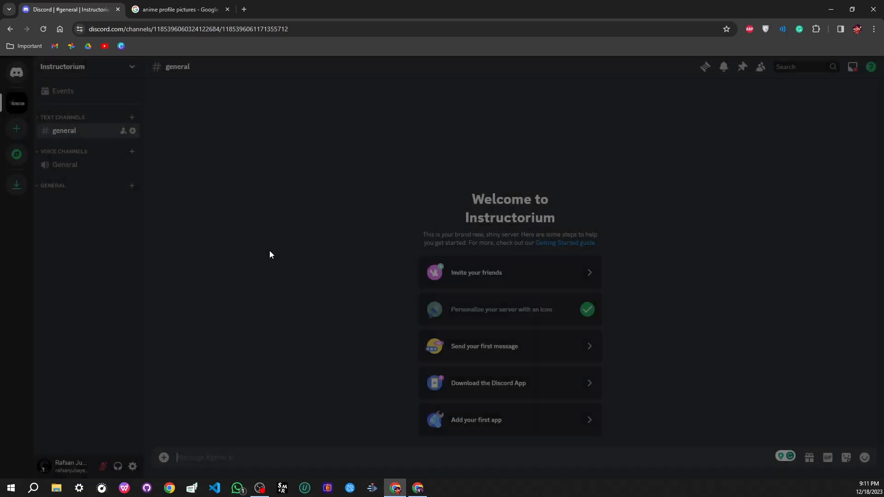
pyautogui.rightClick(73, 155)
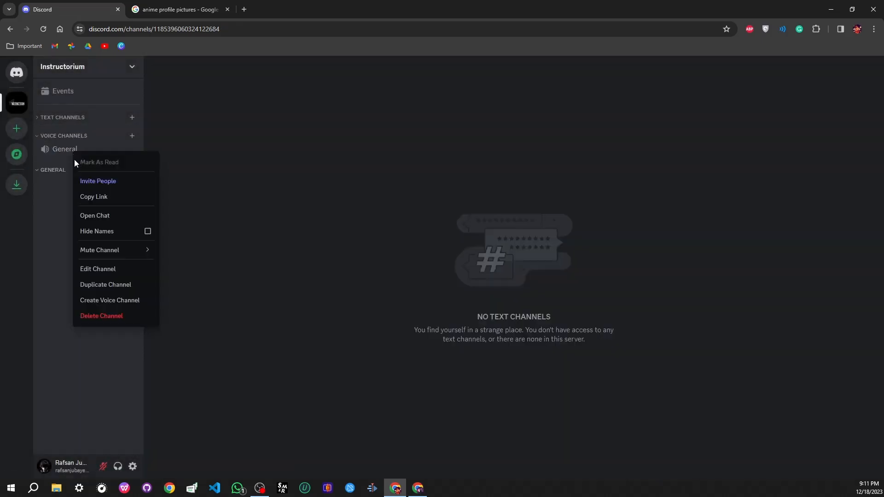
pyautogui.click(84, 315)
pyautogui.click(527, 301)
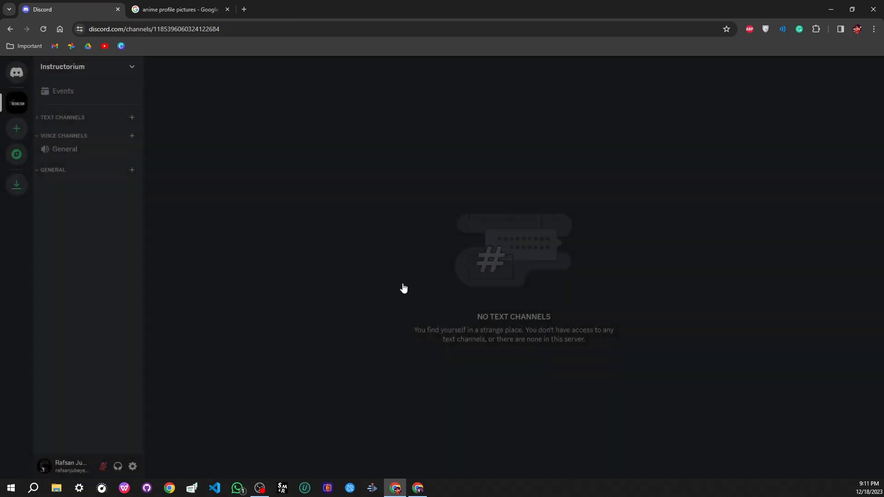
# Step: Delete the Text Channels and Voice Channels categories from the Instructorium server
pyautogui.rightClick(87, 121)
pyautogui.rightClick(72, 119)
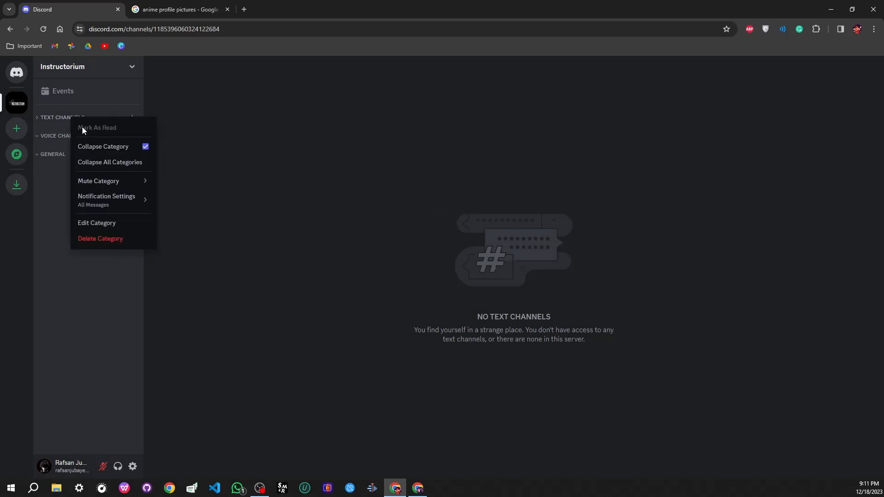
pyautogui.click(95, 240)
pyautogui.click(496, 305)
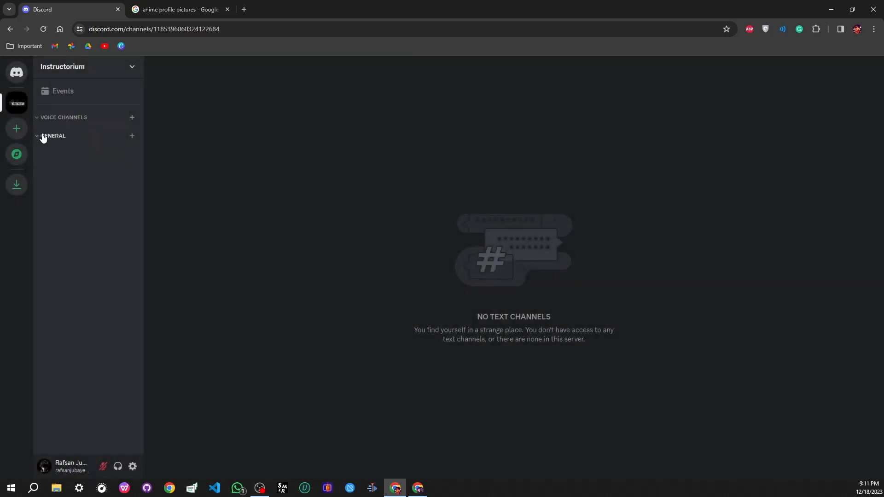
pyautogui.rightClick(66, 125)
pyautogui.click(95, 240)
pyautogui.click(499, 299)
# Step: Create a text channel named general in the General category
pyautogui.click(131, 119)
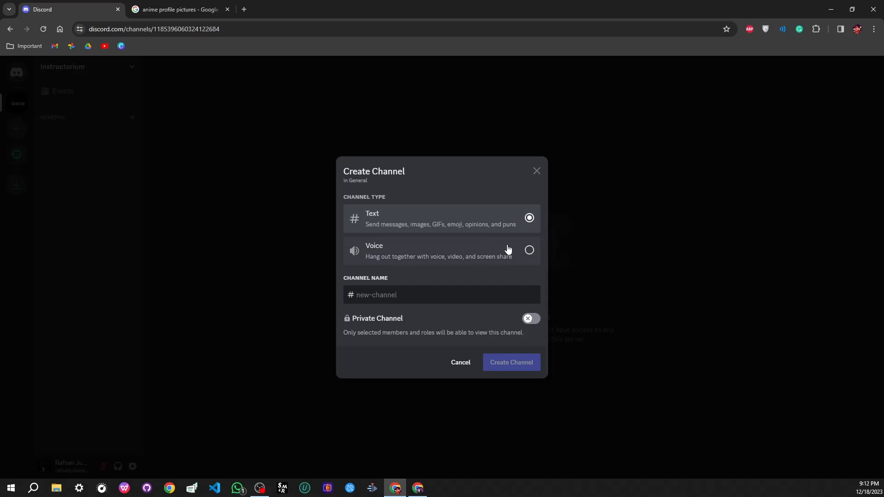
pyautogui.write('gener')
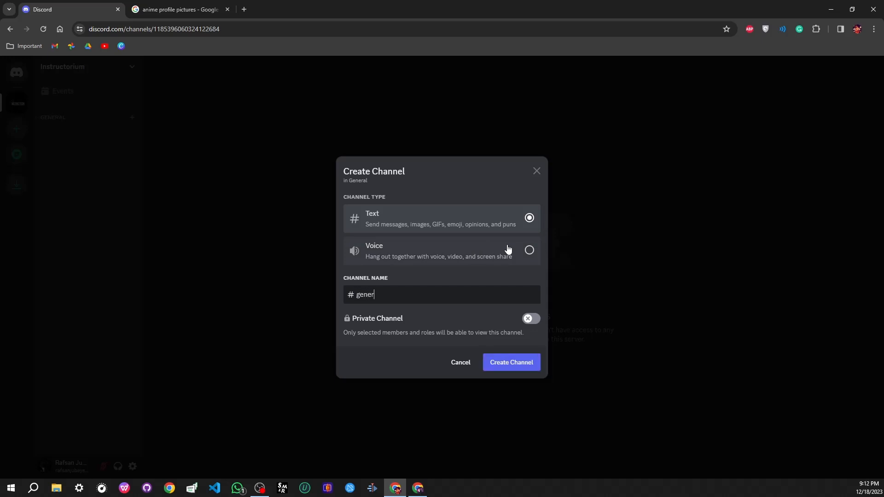
pyautogui.write('ak_text')
pyautogui.press('BackSpace')
pyautogui.press('BackSpace')
pyautogui.press('BackSpace')
pyautogui.press('BackSpace')
pyautogui.press('BackSpace')
pyautogui.write('l')
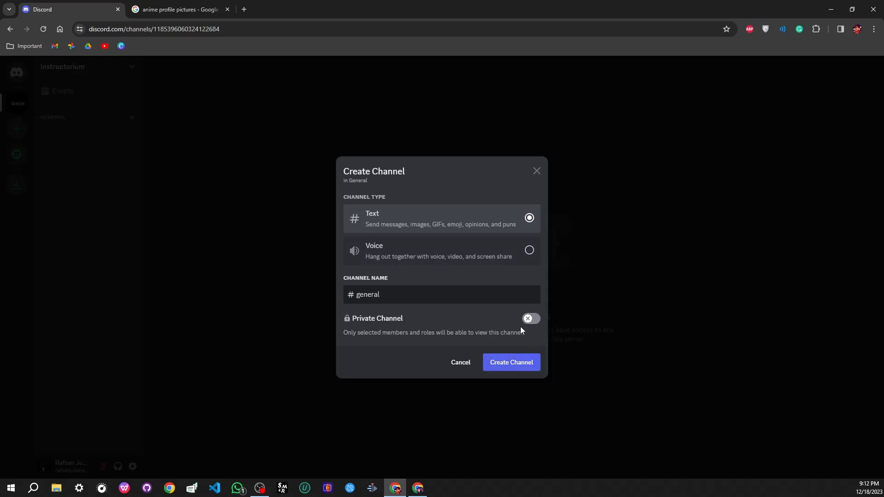
pyautogui.click(509, 369)
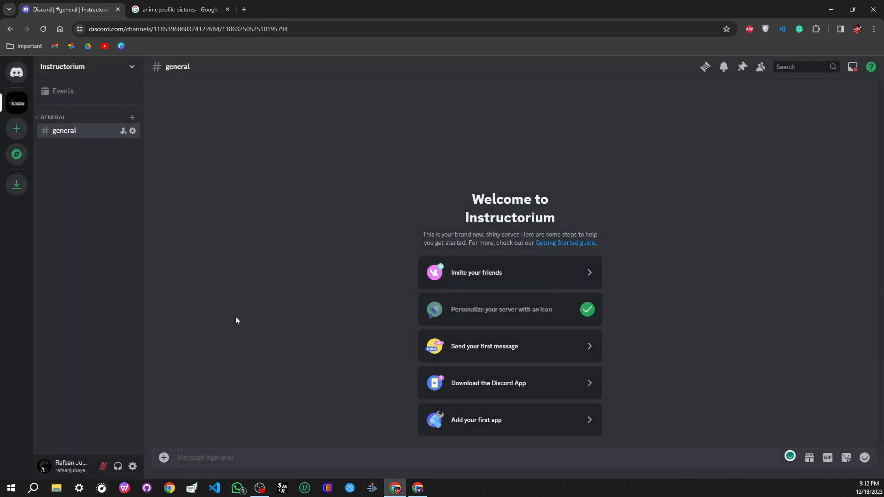
# Step: Create a voice channel named General in the General category
pyautogui.click(132, 119)
pyautogui.click(409, 258)
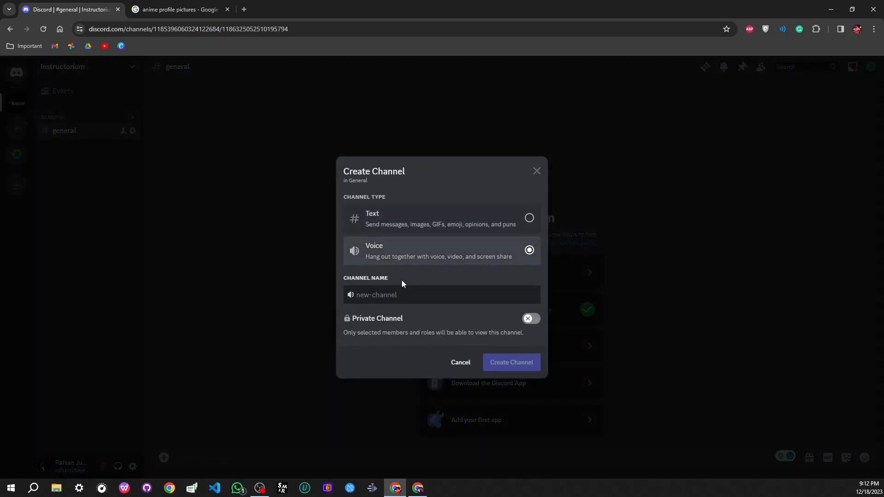
pyautogui.write('General')
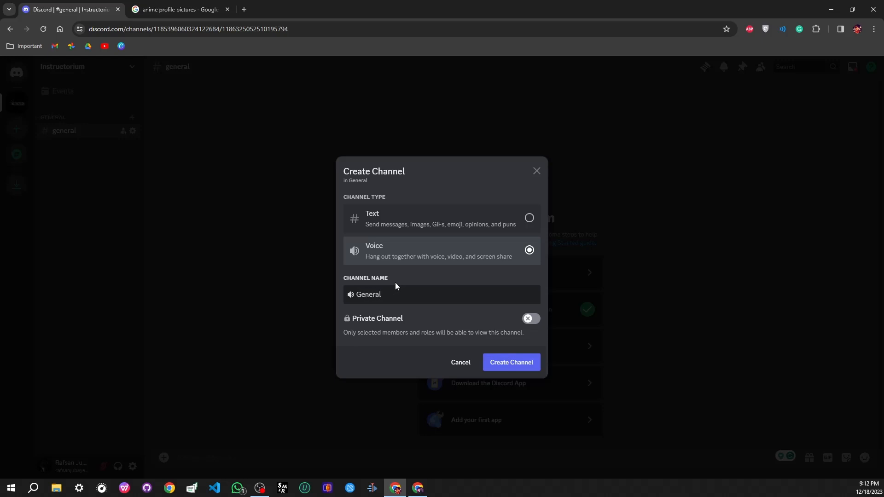
pyautogui.click(507, 364)
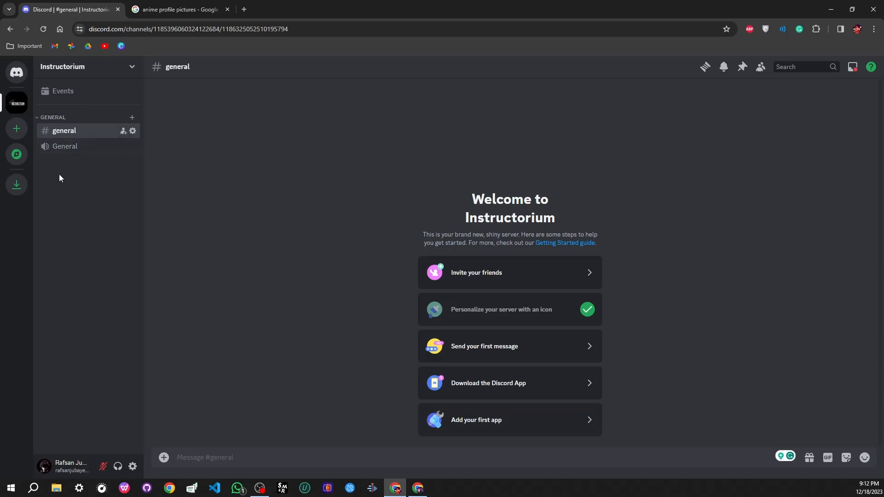
# Step: Create a private category named Gamers without adding any members or roles
pyautogui.rightClick(92, 198)
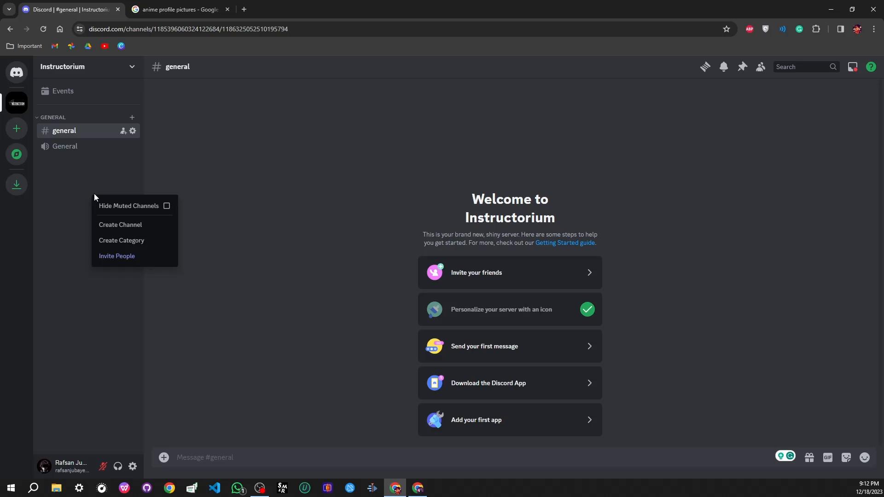
pyautogui.click(117, 242)
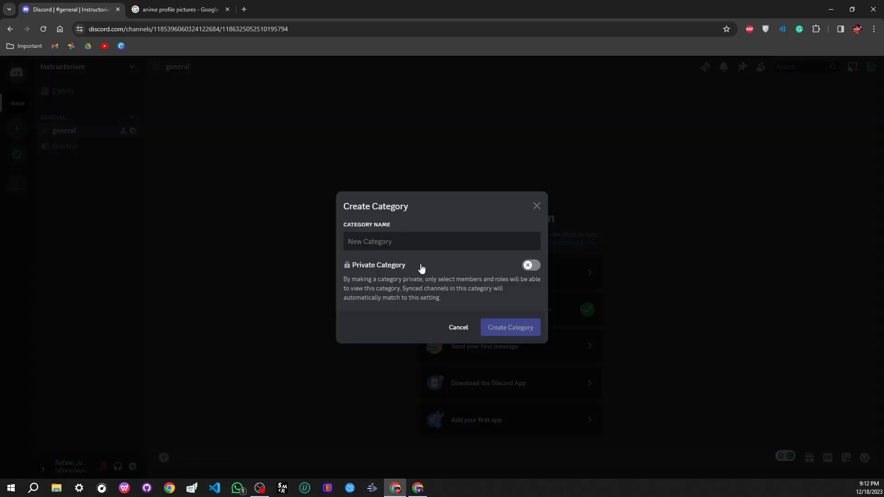
pyautogui.write('G')
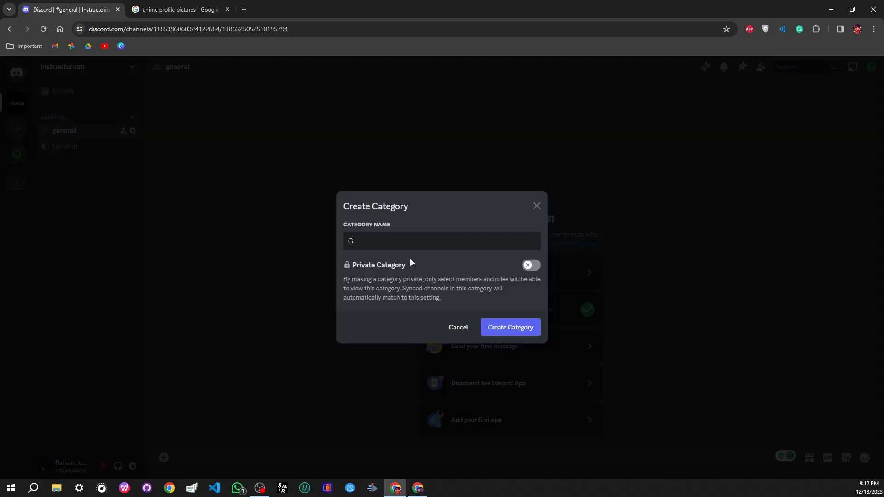
pyautogui.write('amers')
pyautogui.click(533, 268)
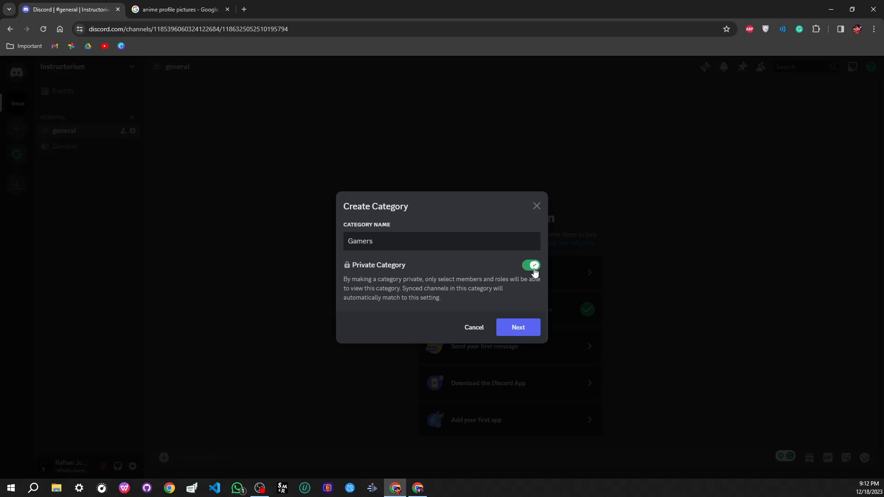
pyautogui.click(520, 330)
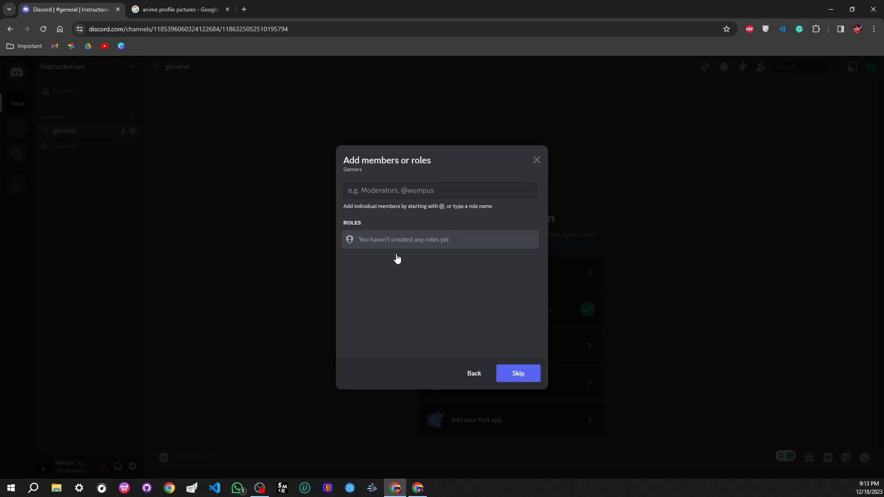
pyautogui.click(518, 374)
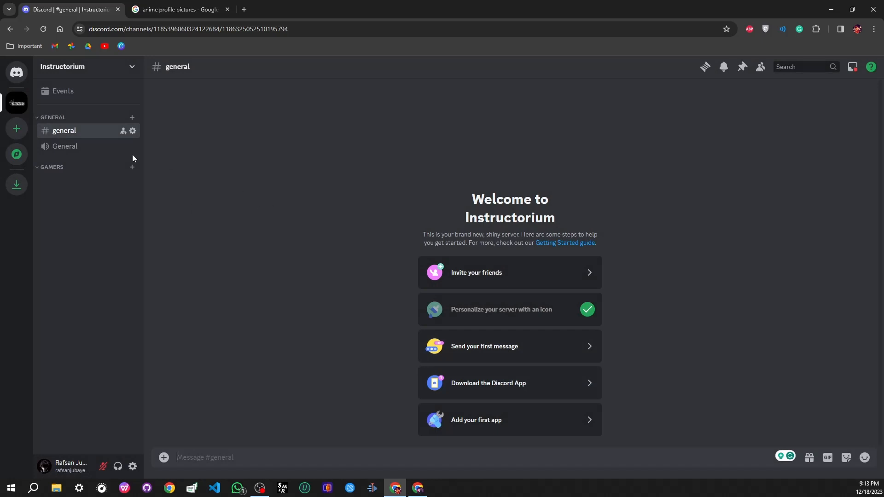
# Step: Create a text channel named gamers in the Gamers category
pyautogui.click(133, 168)
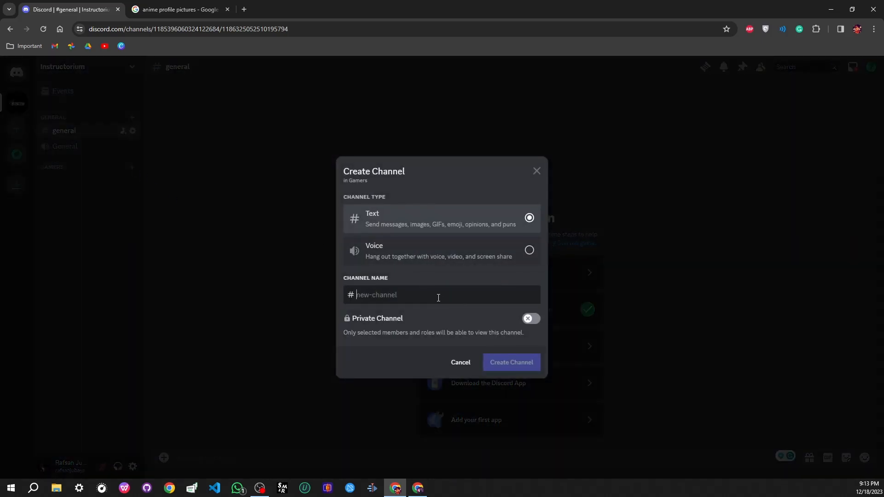
pyautogui.write('ga')
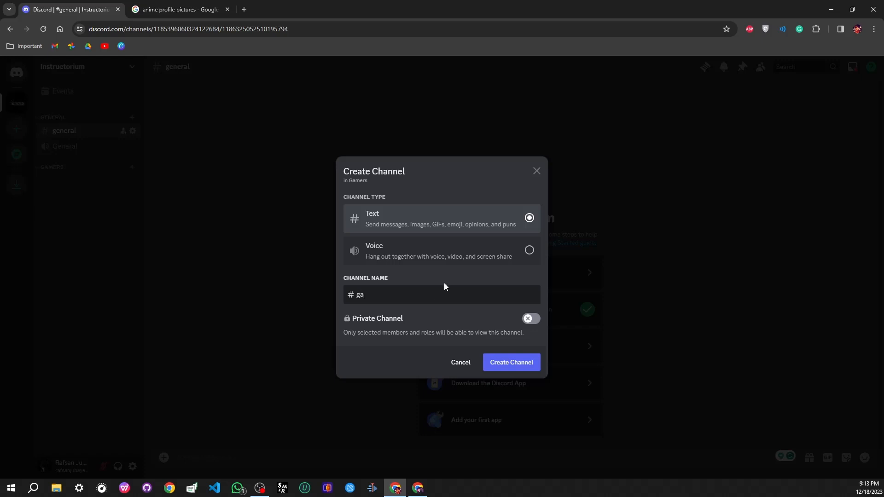
pyautogui.write('mers')
pyautogui.click(497, 364)
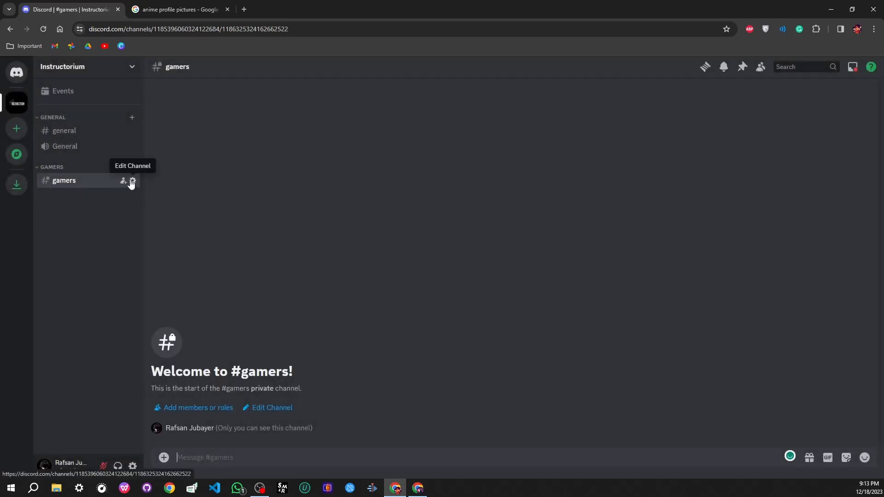
# Step: Examine the overview and permissions settings of the gamers text channel
pyautogui.click(132, 180)
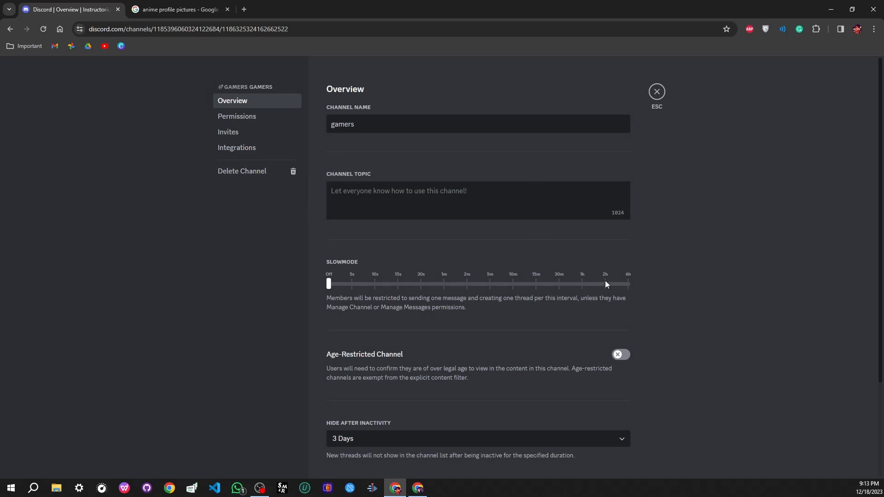
pyautogui.click(251, 119)
pyautogui.click(237, 100)
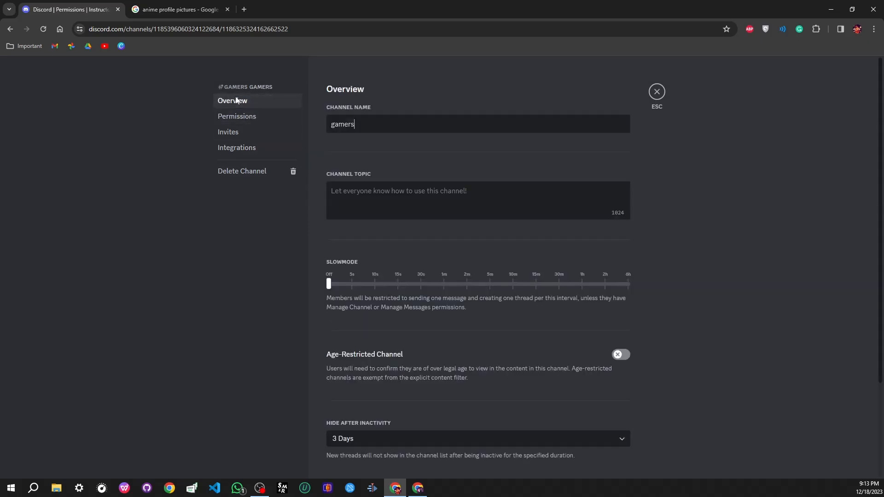
pyautogui.click(358, 121)
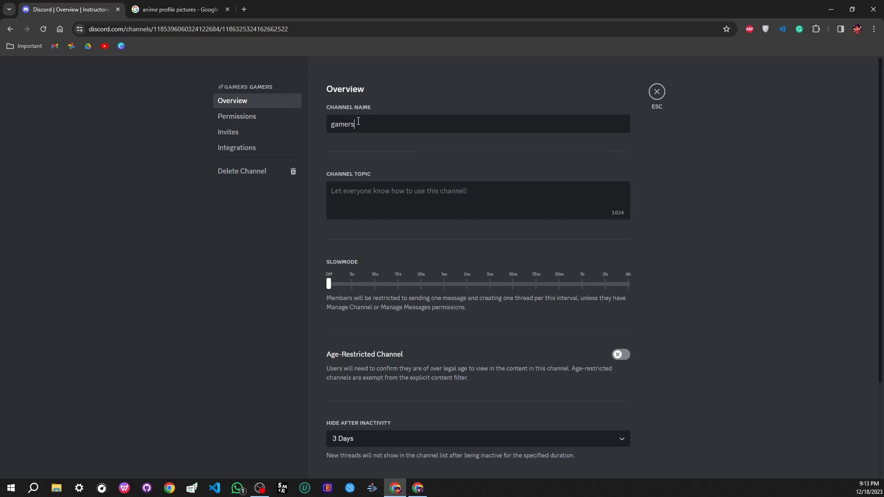
pyautogui.scroll(-1, 402, 198)
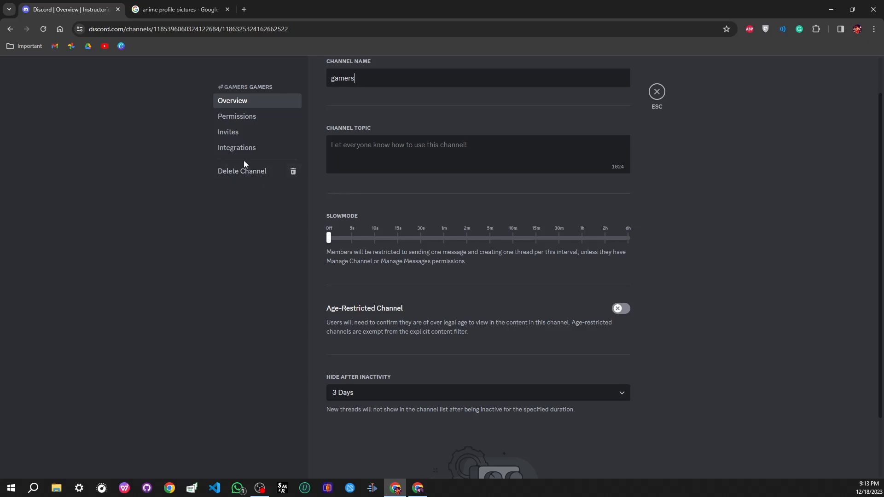
pyautogui.click(246, 116)
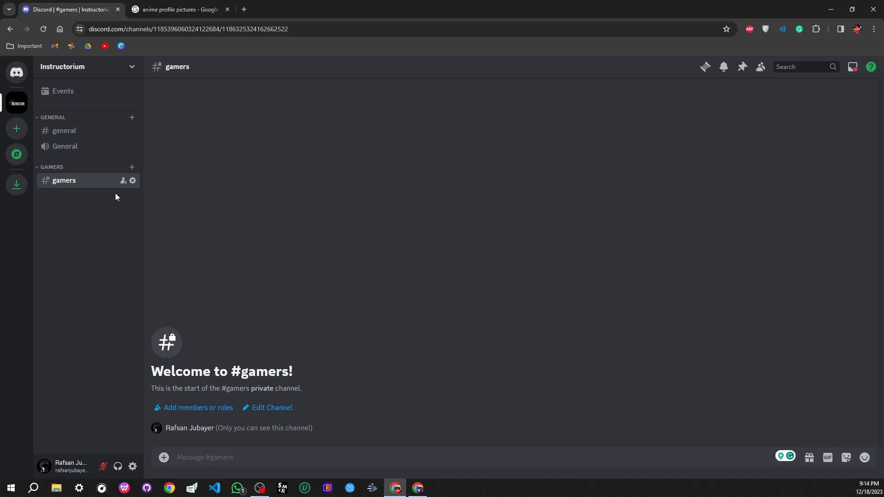
# Step: Create a voice channel named General in the Gamers category
pyautogui.click(132, 169)
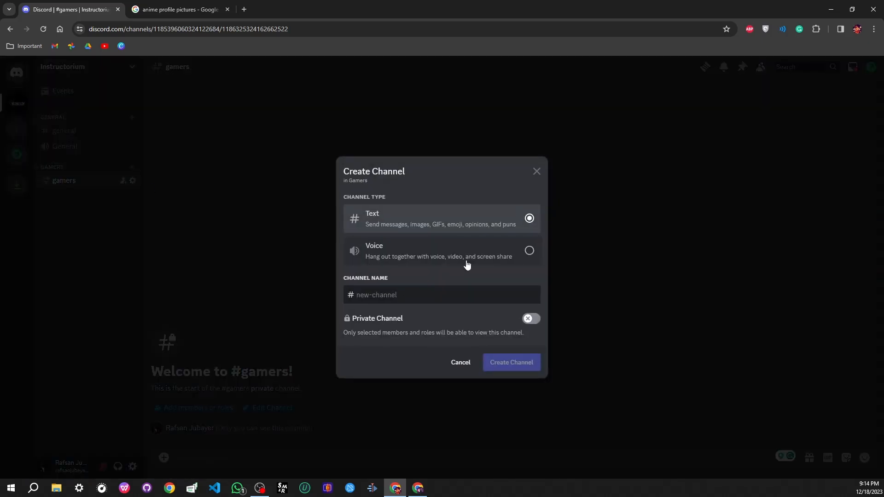
pyautogui.click(530, 250)
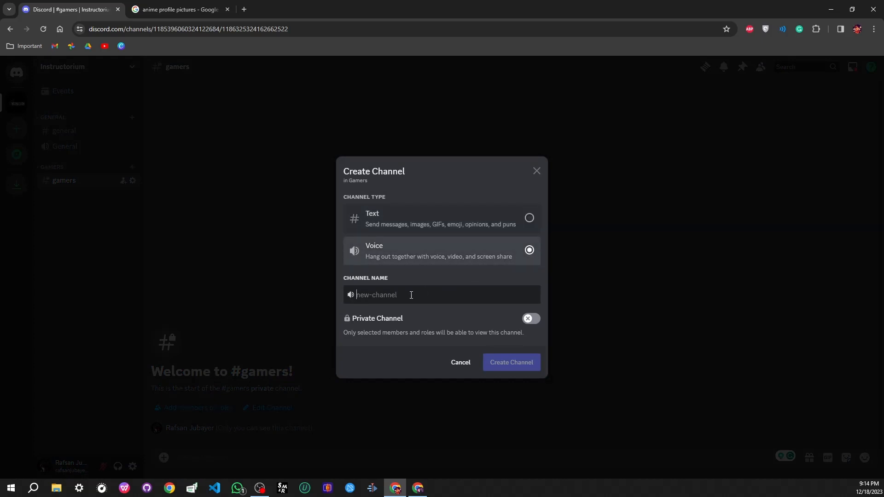
pyautogui.write('Gen')
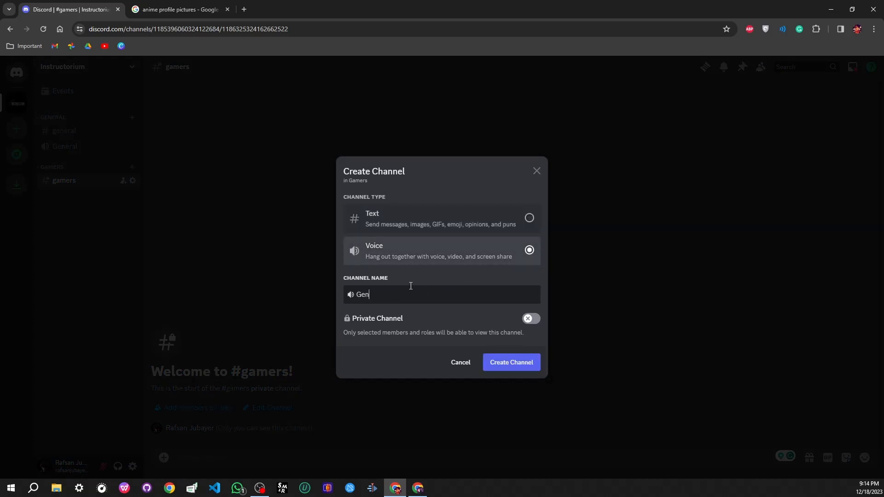
pyautogui.write('eral')
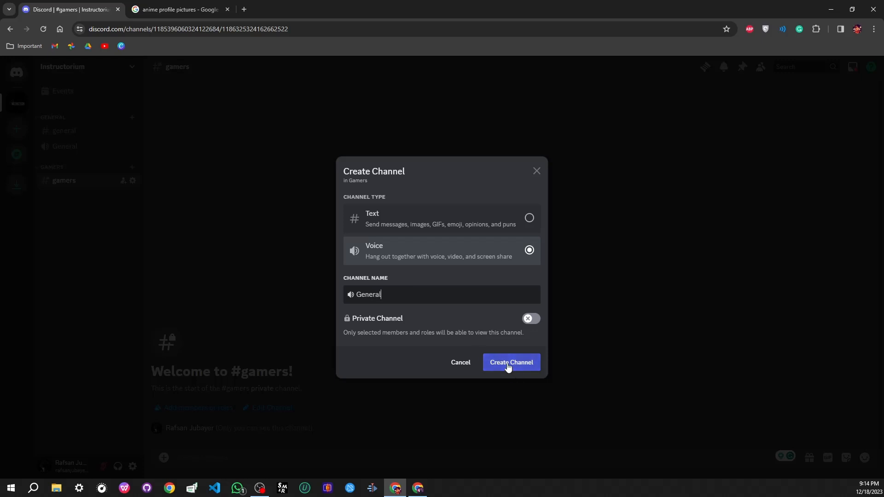
pyautogui.click(508, 364)
# Step: Create a private category named Stady without adding any members or roles
pyautogui.rightClick(87, 284)
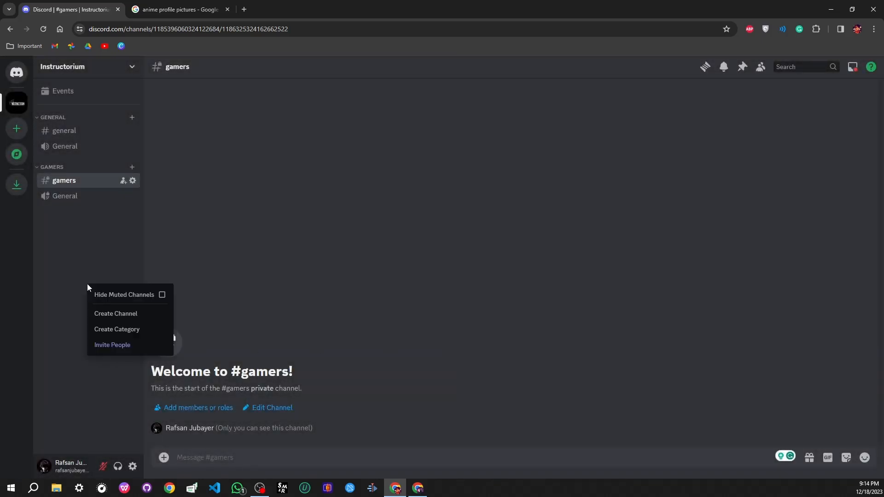
pyautogui.click(116, 329)
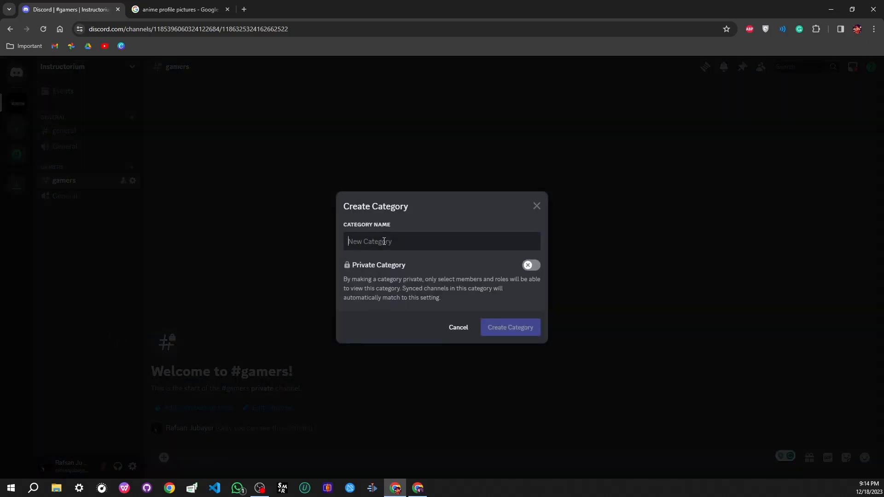
pyautogui.write('Sta')
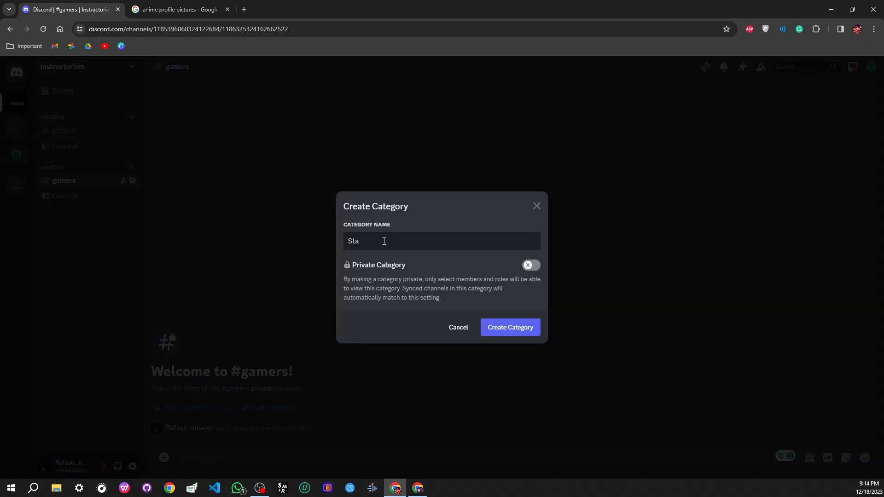
pyautogui.write('dy')
pyautogui.click(533, 267)
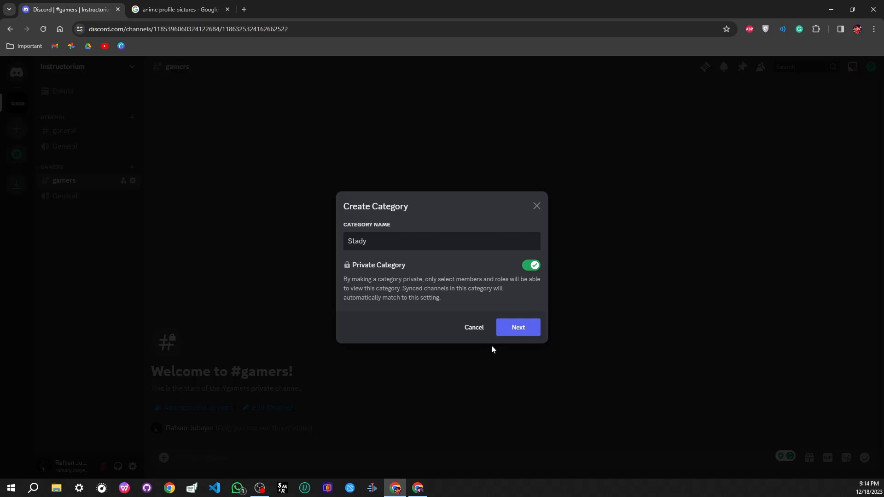
pyautogui.click(519, 328)
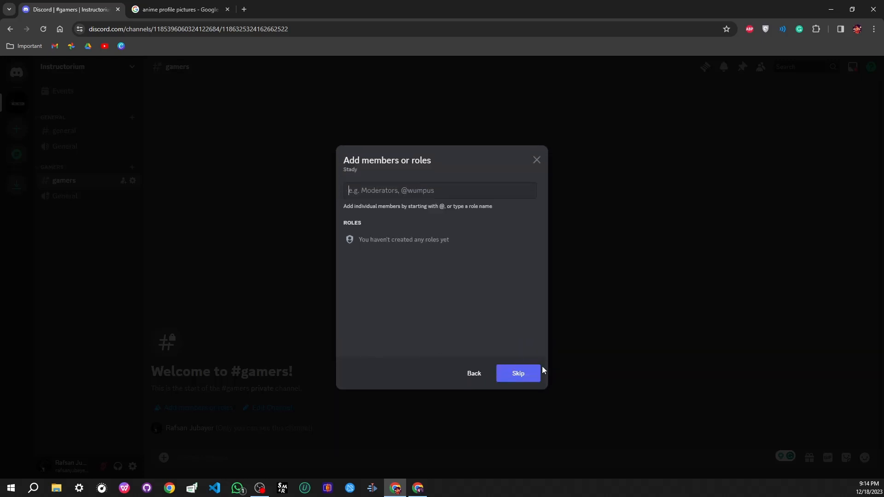
pyautogui.click(509, 379)
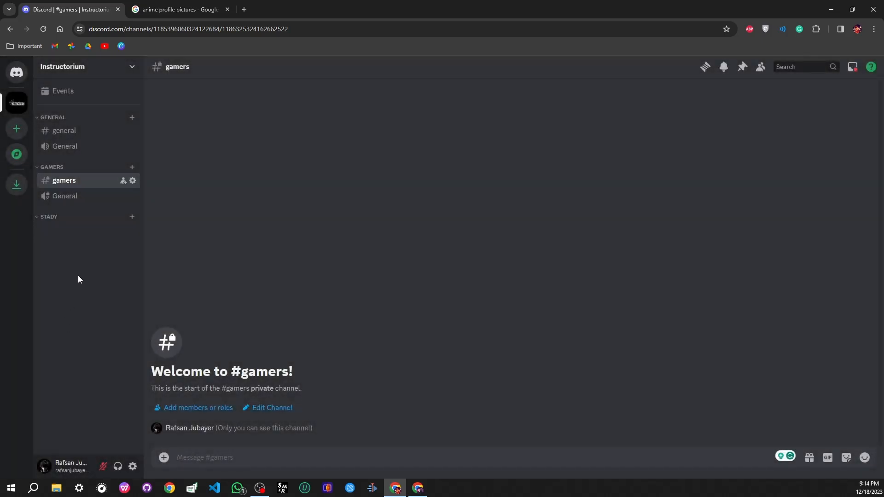
# Step: Create a private text channel named stady in the Stady category without adding any members or roles
pyautogui.click(133, 217)
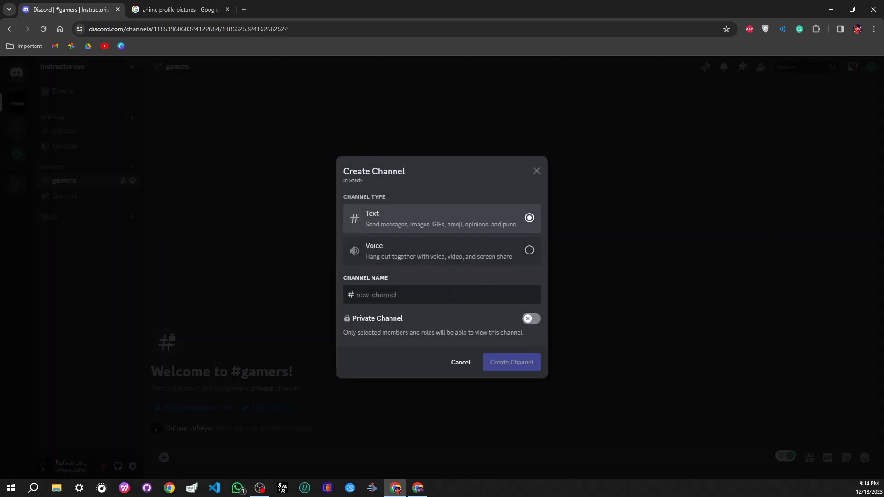
pyautogui.write('sta')
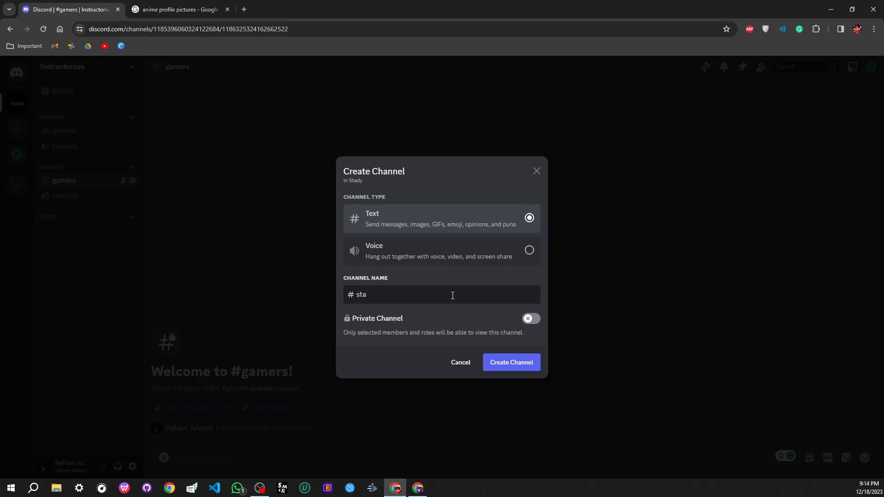
pyautogui.write('dy')
pyautogui.click(540, 321)
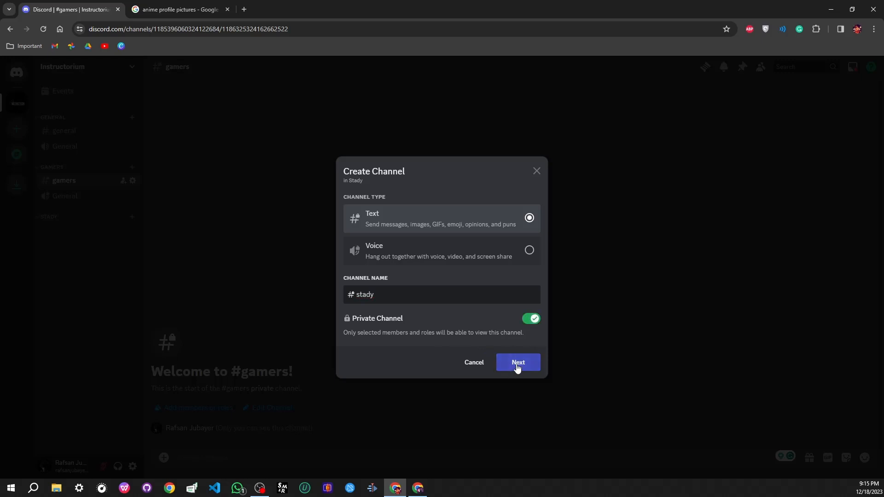
pyautogui.click(516, 365)
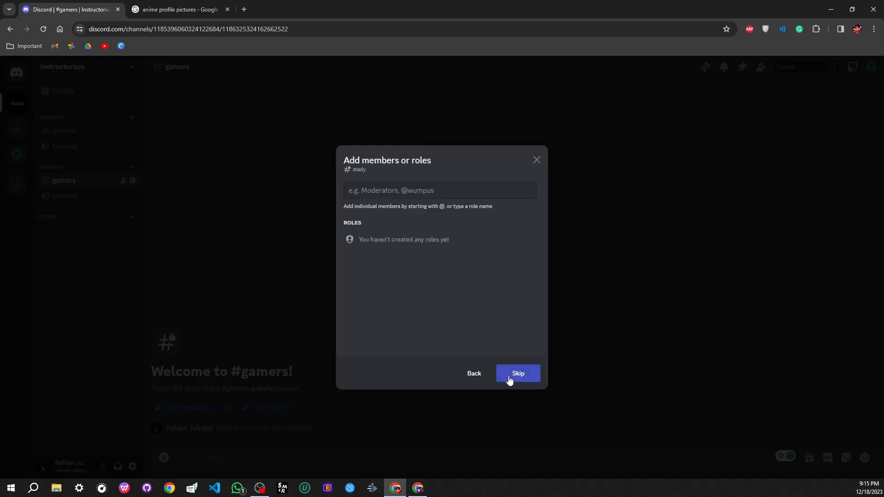
pyautogui.click(509, 377)
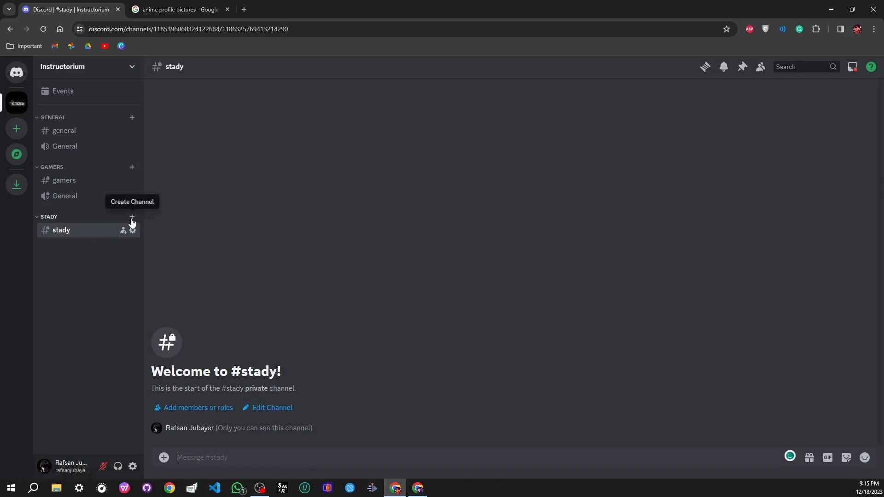
# Step: Create a private voice channel named Stady in the Stady category, skipping the addition of members or roles
pyautogui.click(132, 216)
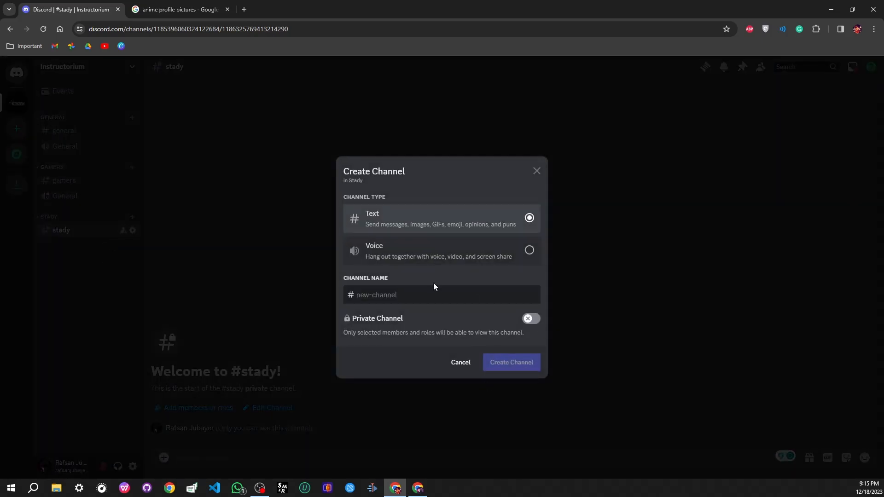
pyautogui.click(517, 249)
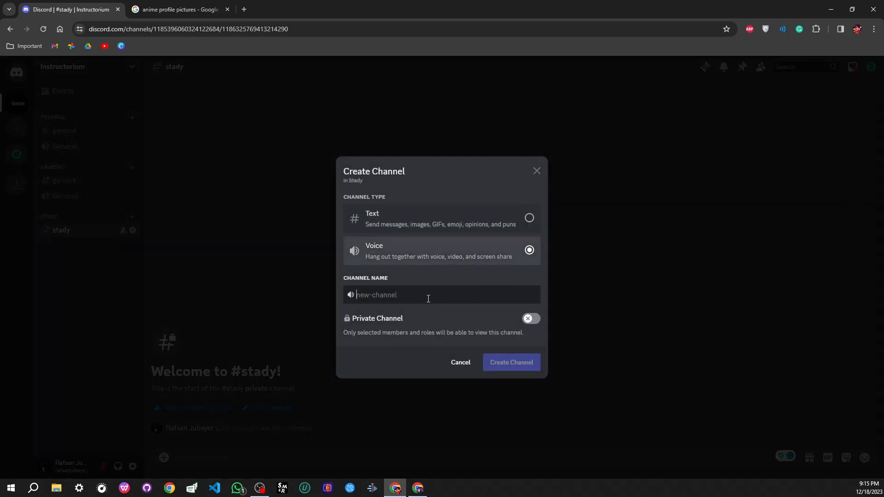
pyautogui.write('Sta')
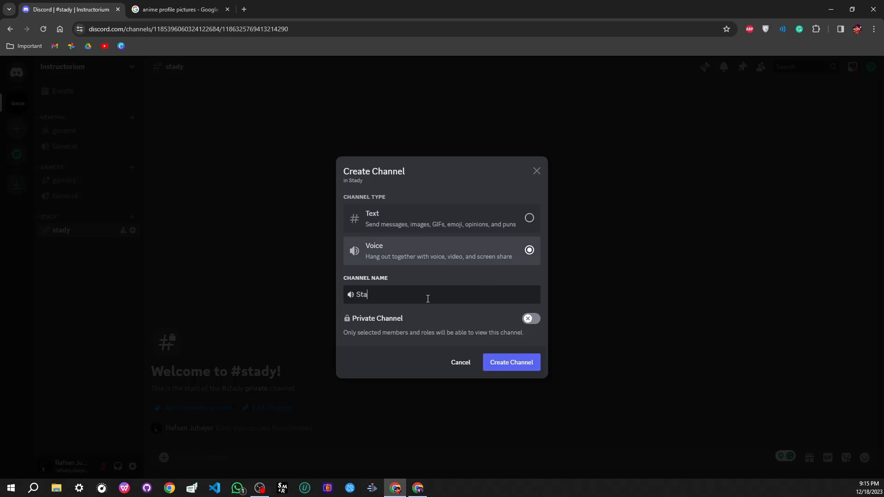
pyautogui.write('dy')
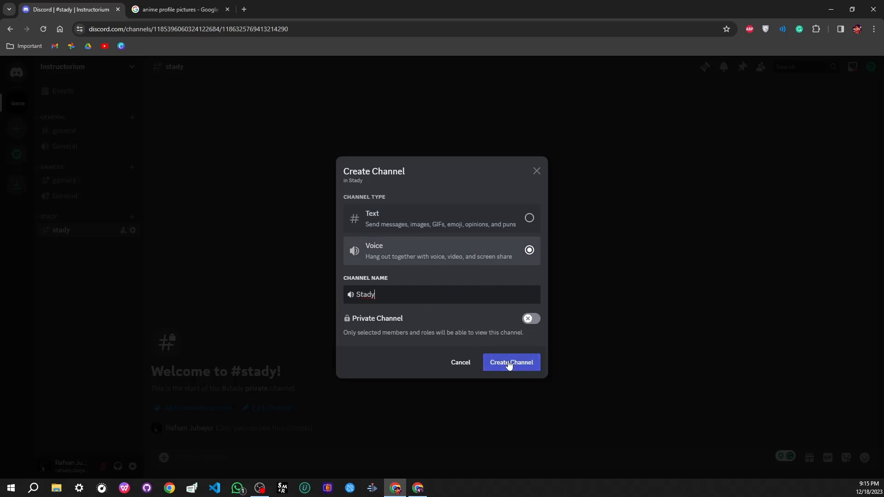
pyautogui.click(533, 319)
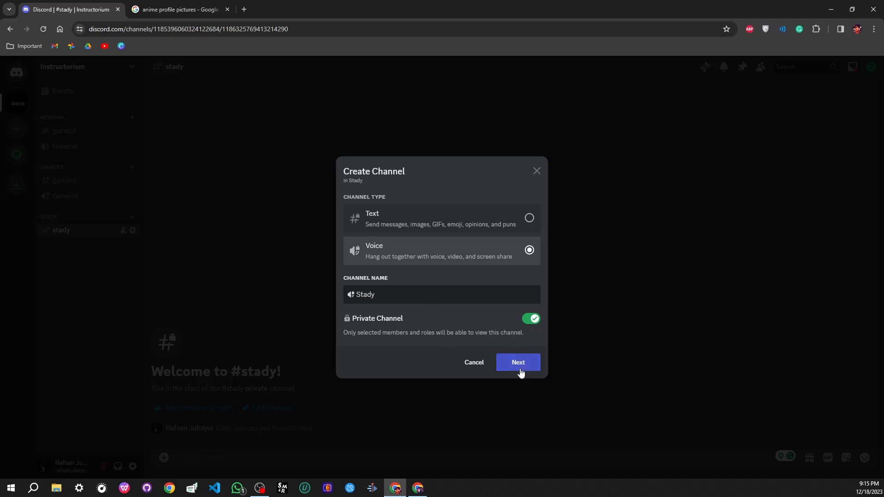
pyautogui.click(519, 367)
pyautogui.click(519, 373)
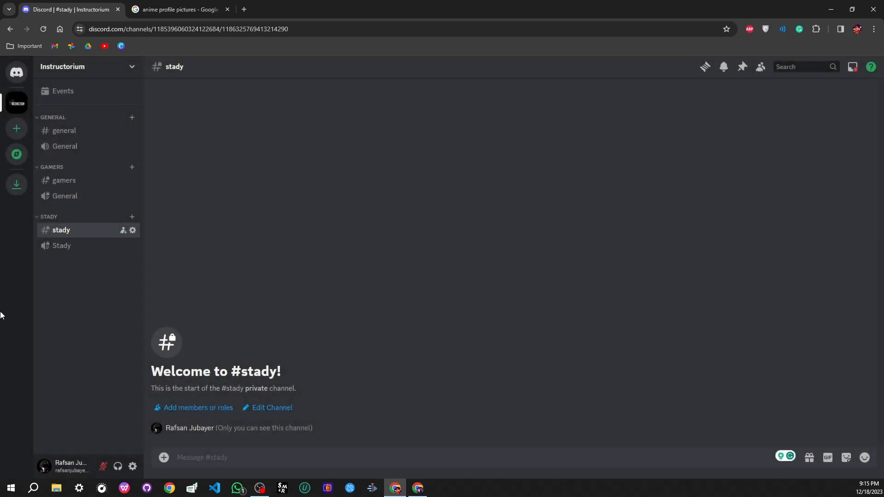
# Step: Collapse the Stady and Gamers categories and open the general text channel
pyautogui.click(50, 217)
pyautogui.click(51, 171)
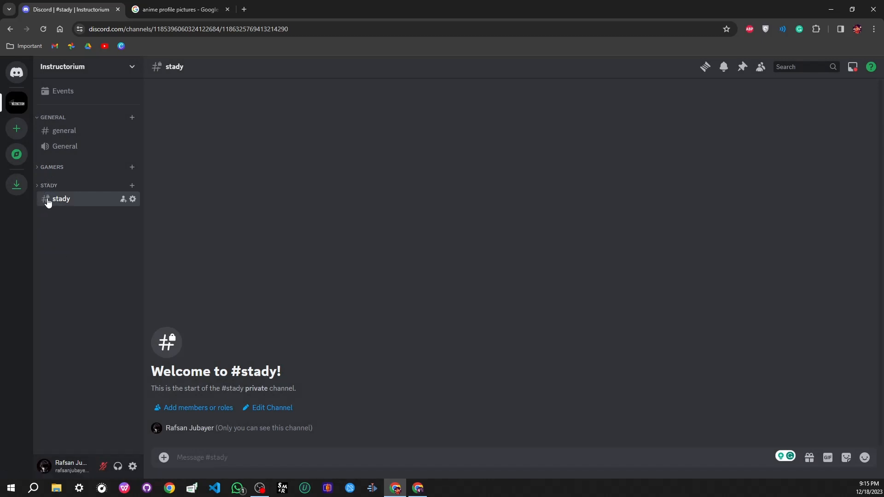
pyautogui.click(63, 129)
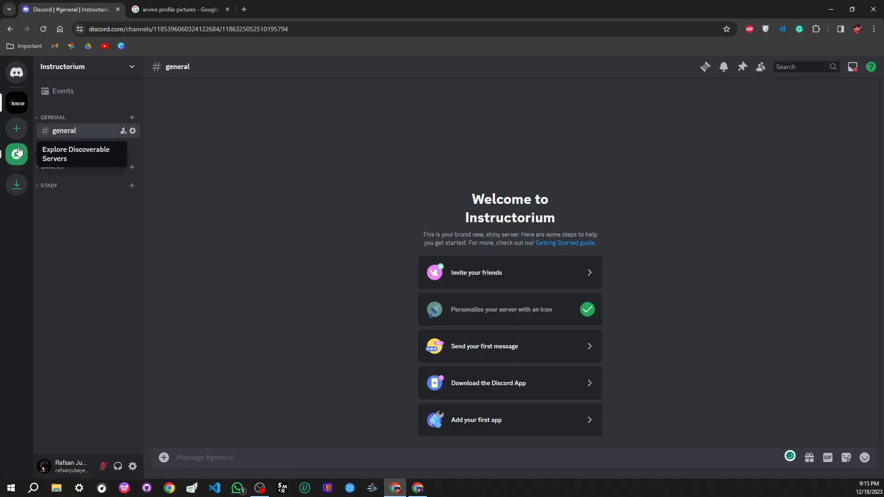
# Step: Open the Instructorium server's overview settings and look at the image chooser for the server icon without picking a file
pyautogui.rightClick(22, 110)
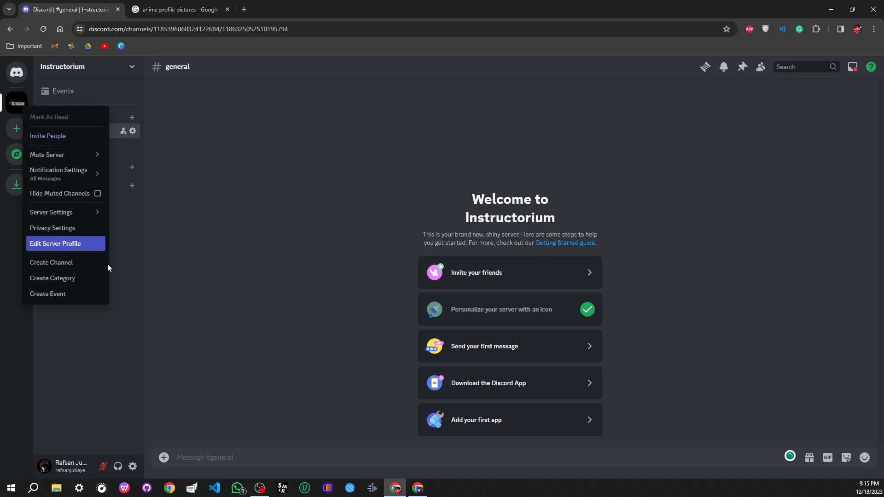
pyautogui.click(119, 268)
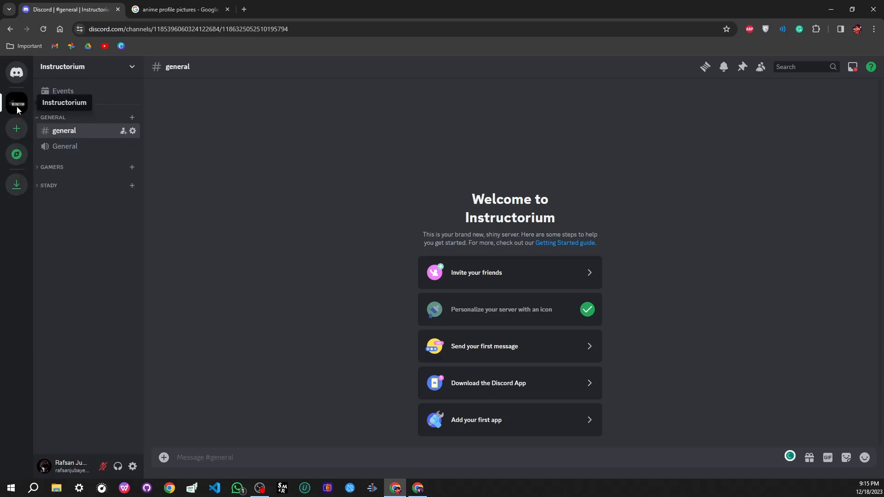
pyautogui.rightClick(18, 110)
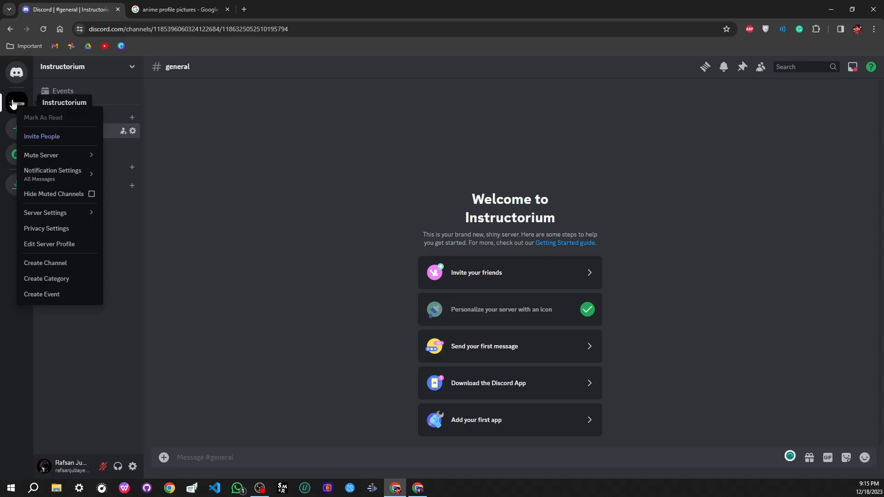
pyautogui.click(64, 217)
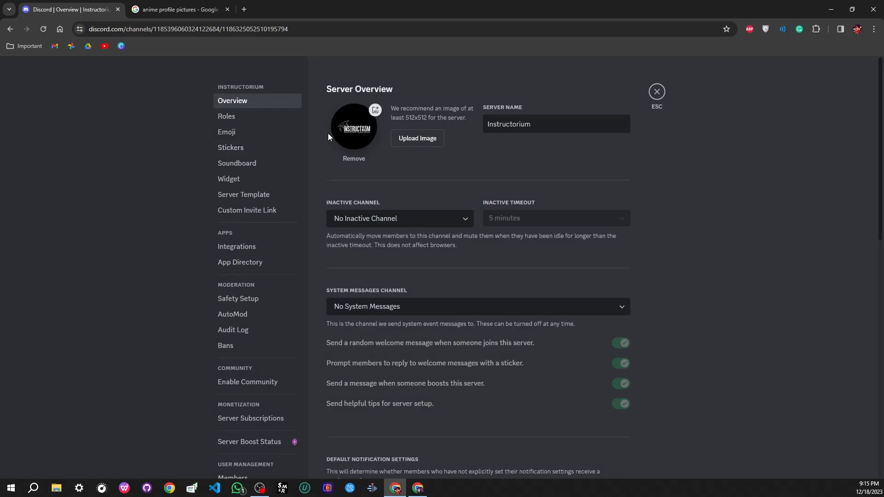
pyautogui.click(354, 130)
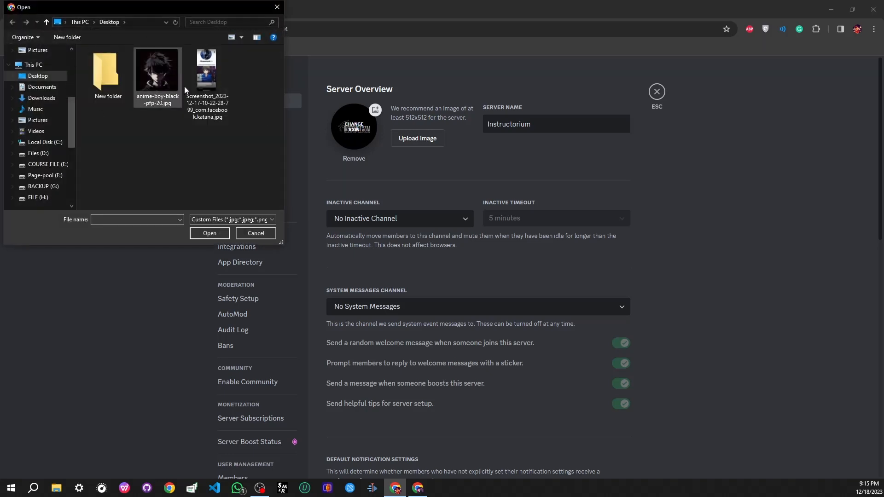
pyautogui.click(276, 7)
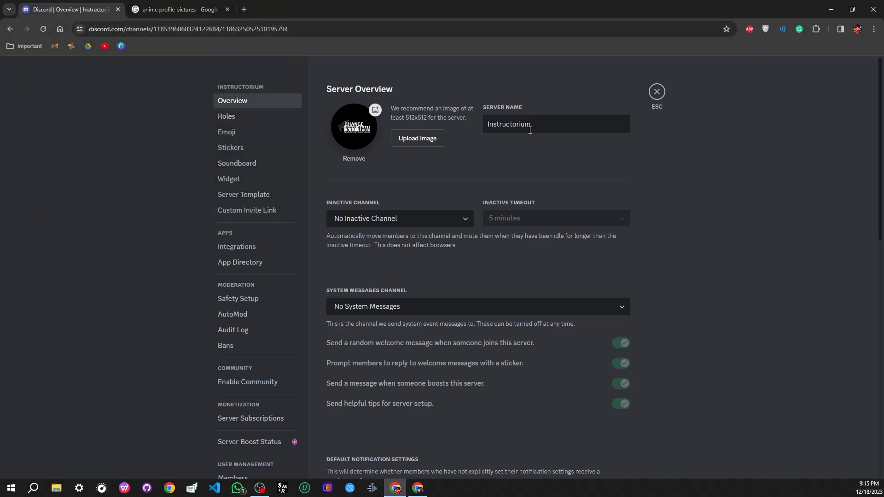
# Step: Try renaming the server to Youtiqa in the server overview and discard the unsaved change
pyautogui.click(552, 128)
pyautogui.moveTo(551, 128); pyautogui.dragTo(461, 119)
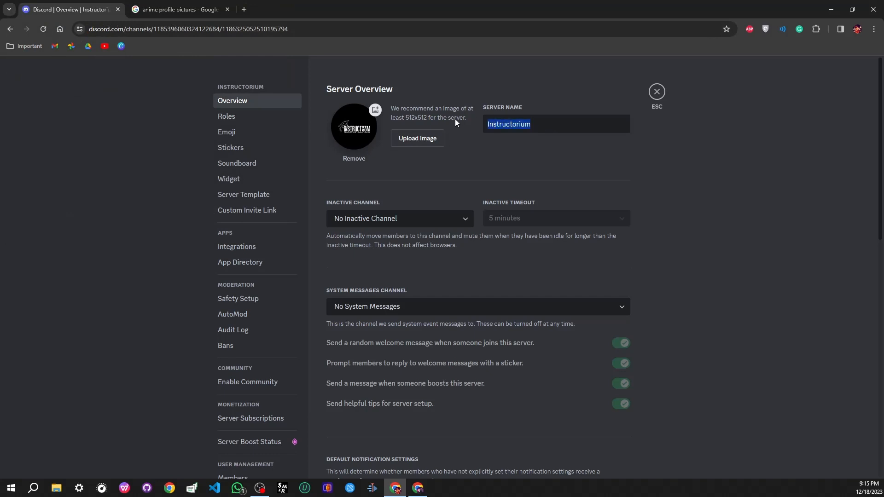
pyautogui.press('BackSpace')
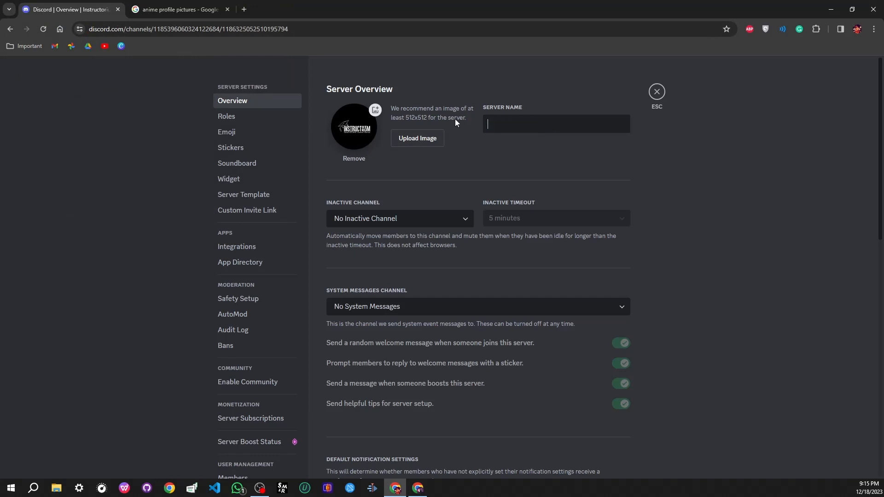
pyautogui.write('Y')
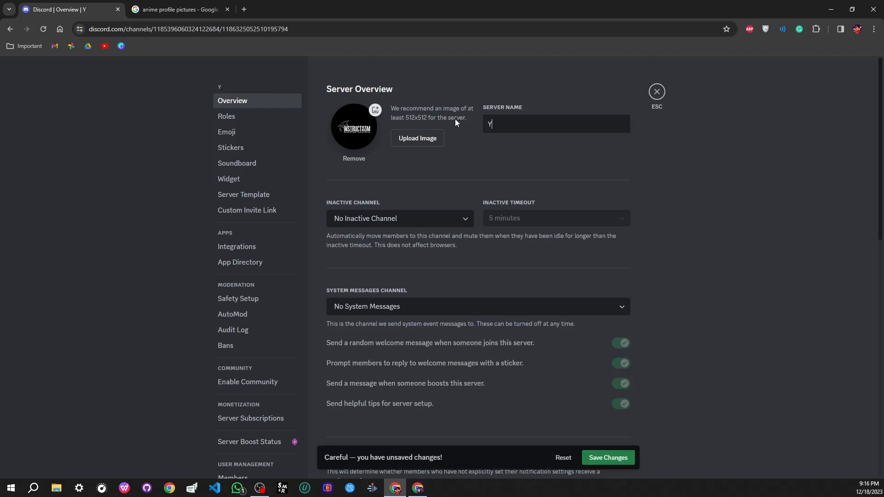
pyautogui.write('outiqa')
pyautogui.click(566, 457)
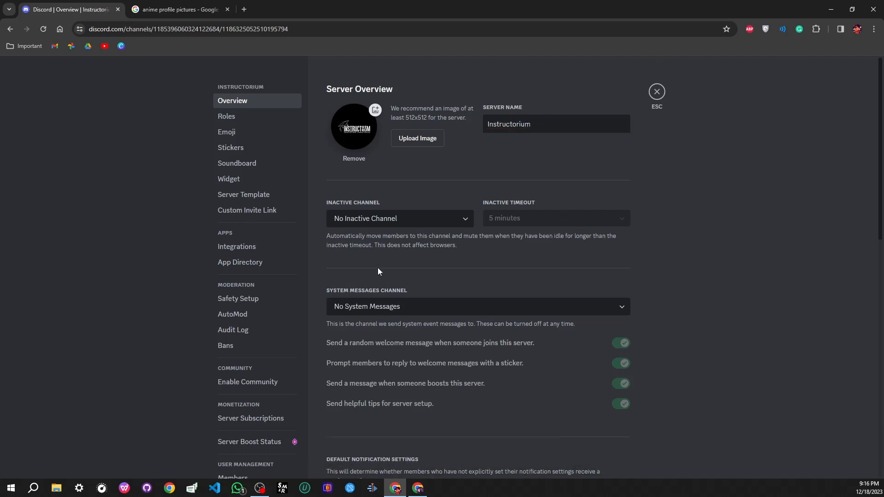
# Step: Examine the inactive channel choices and the system messages options in the server overview
pyautogui.click(379, 224)
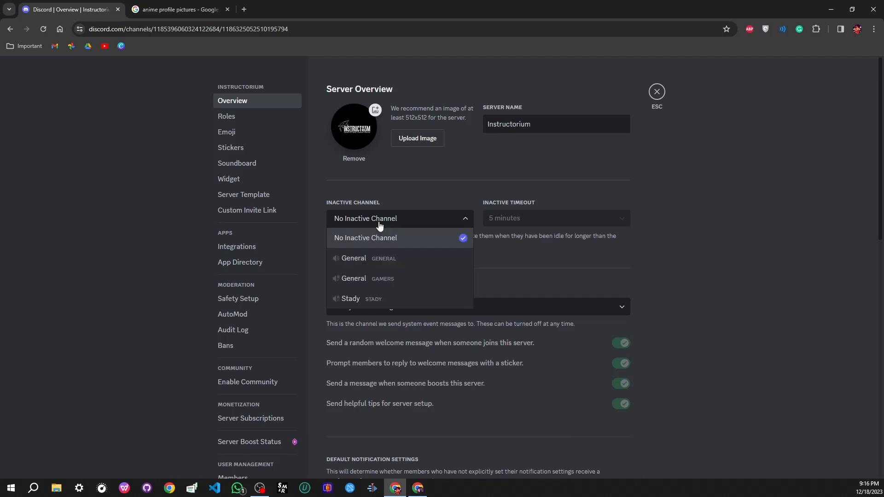
pyautogui.click(442, 222)
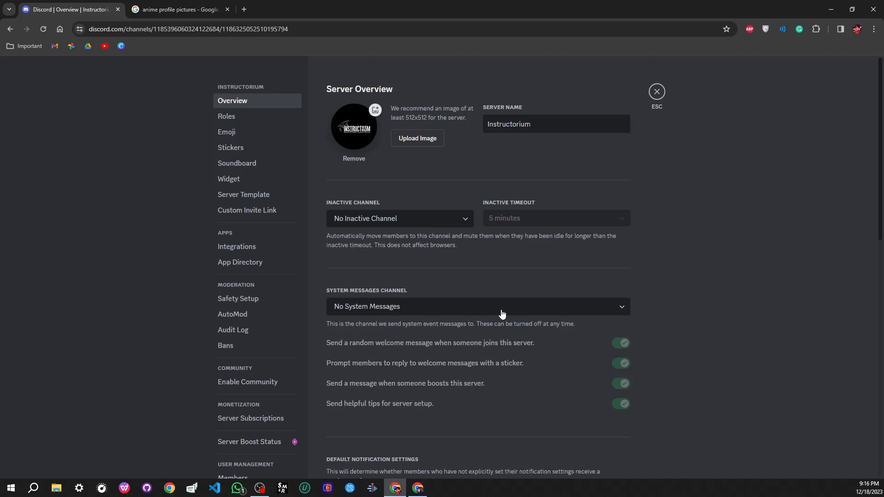
pyautogui.scroll(-1, 493, 310)
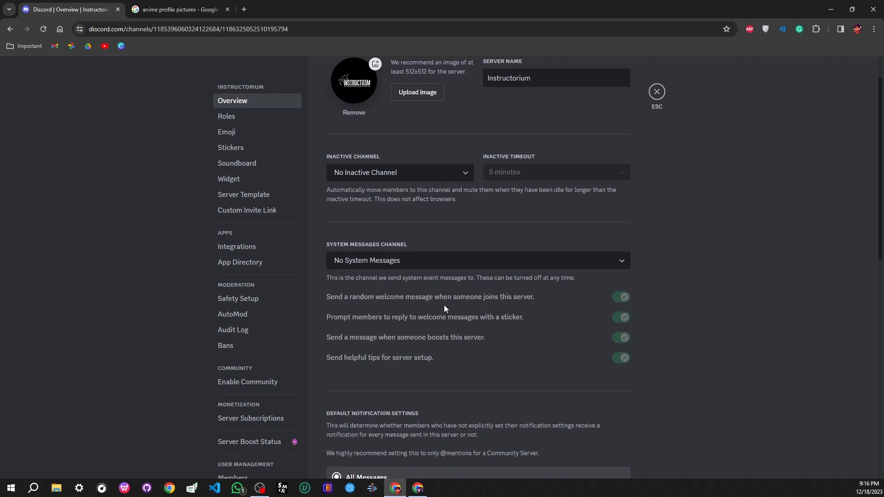